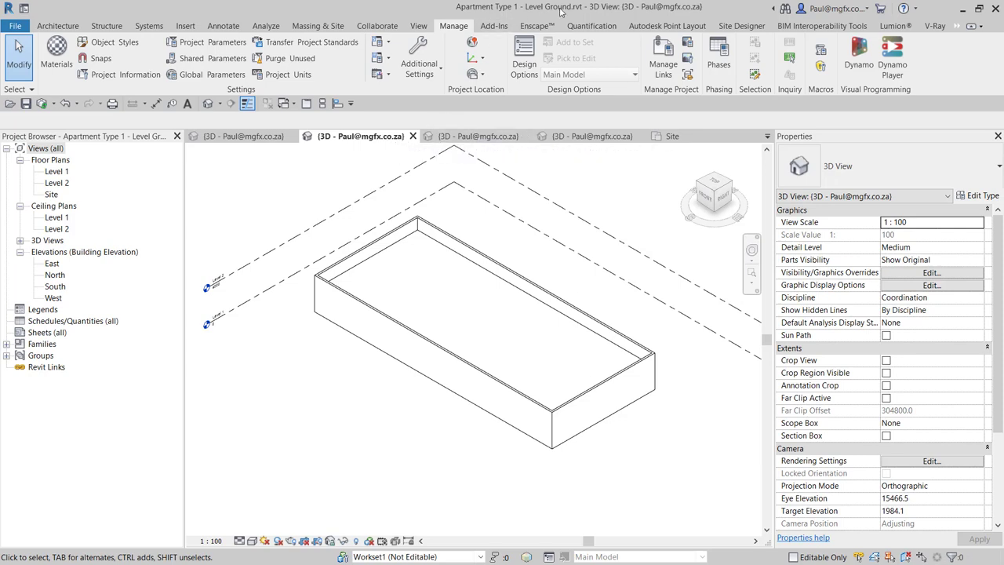
Look through the open Apartment Type 1 Level 1 and Level 2 models, and return to the Level Ground model.
click(482, 139)
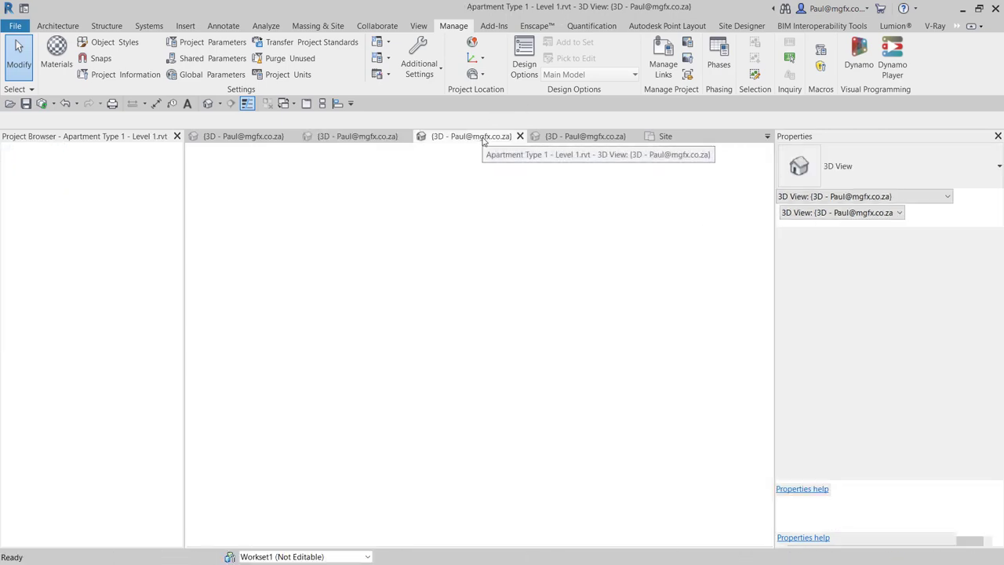
click(584, 136)
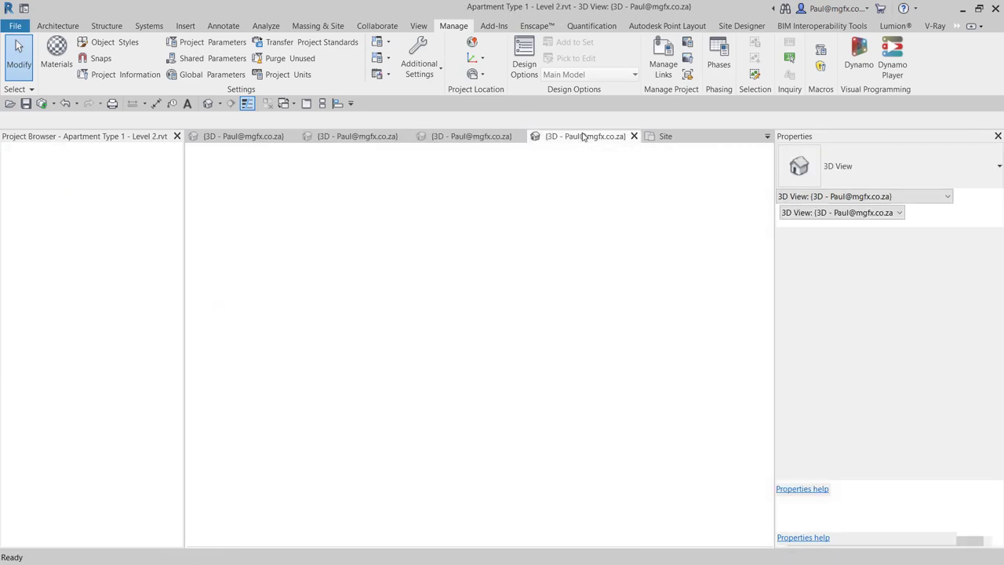
click(353, 137)
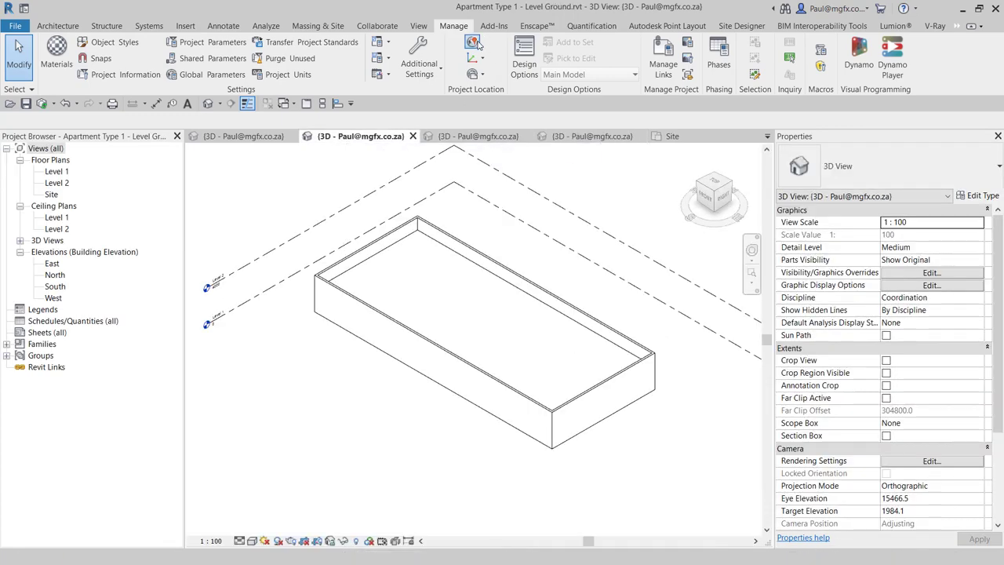
Review the sites defined in the Level Ground project and view the Topography model's Site plan for comparison.
click(474, 43)
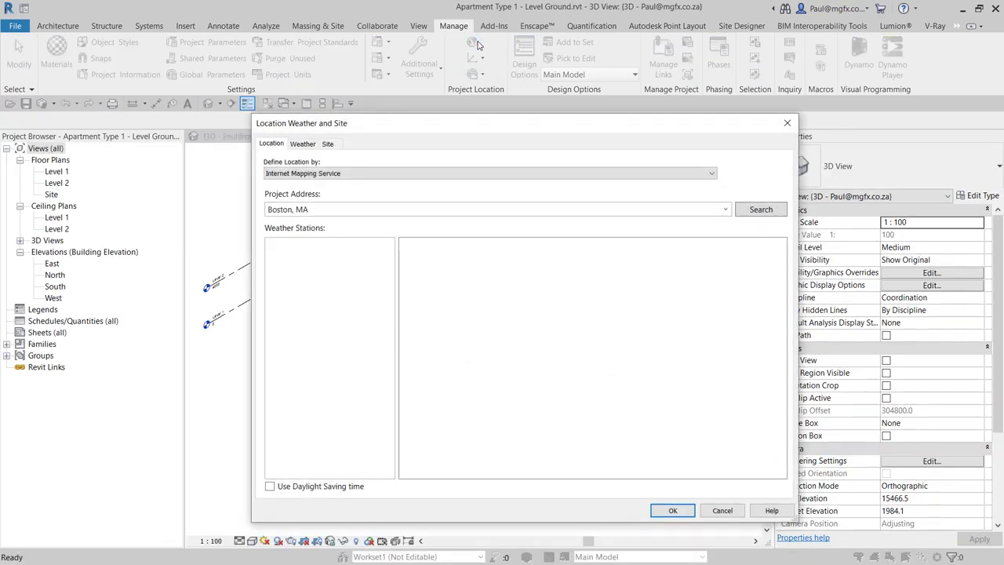
click(336, 144)
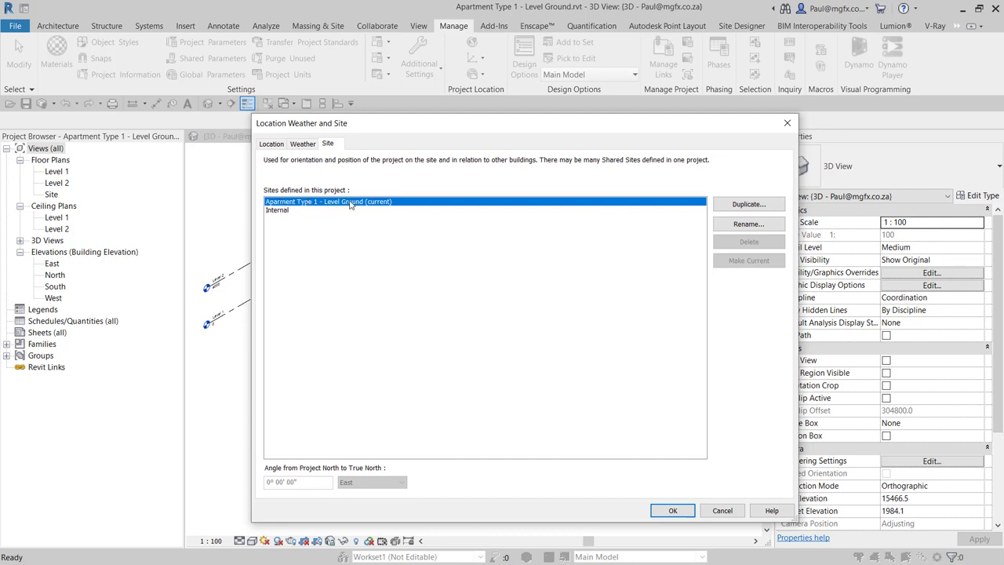
click(787, 126)
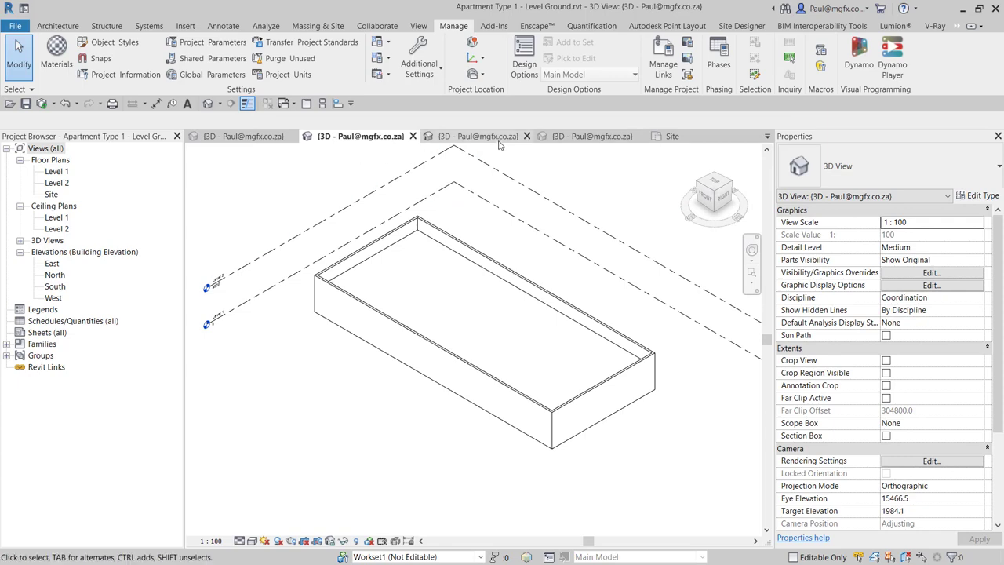
click(672, 137)
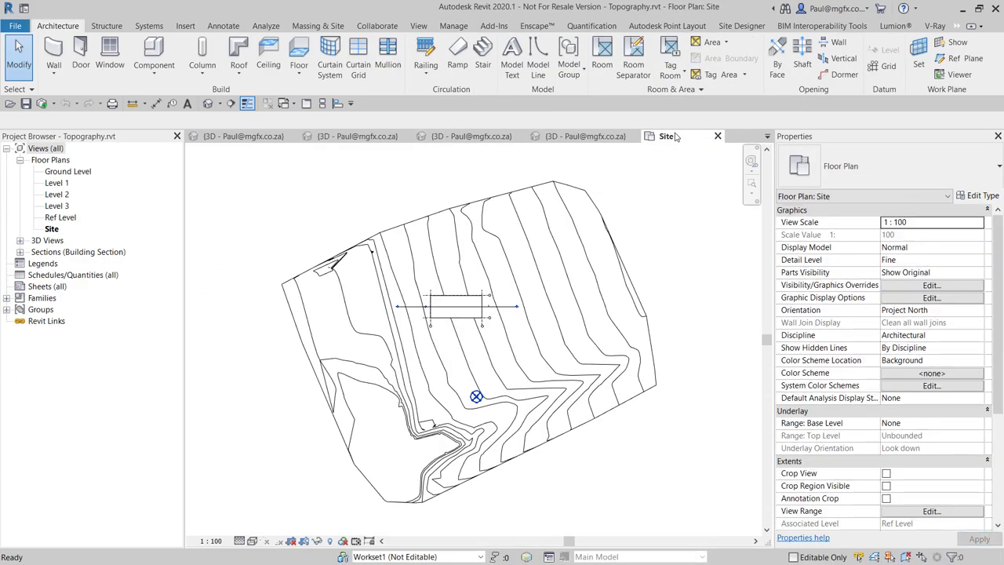
click(368, 141)
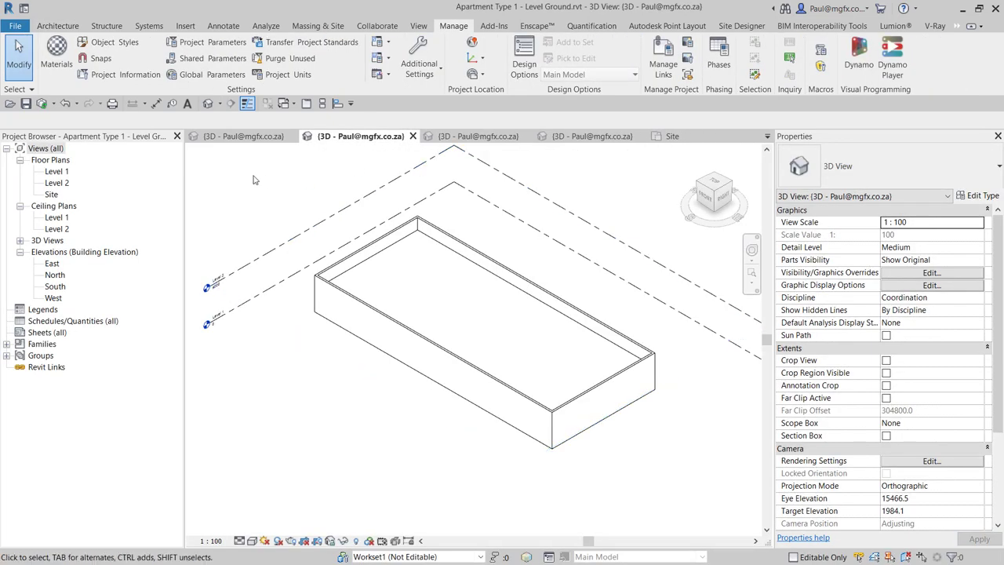
Link Topography.rvt from the BIM_020_TEST folder into the Level Ground model with Auto - Center to Center positioning.
click(184, 27)
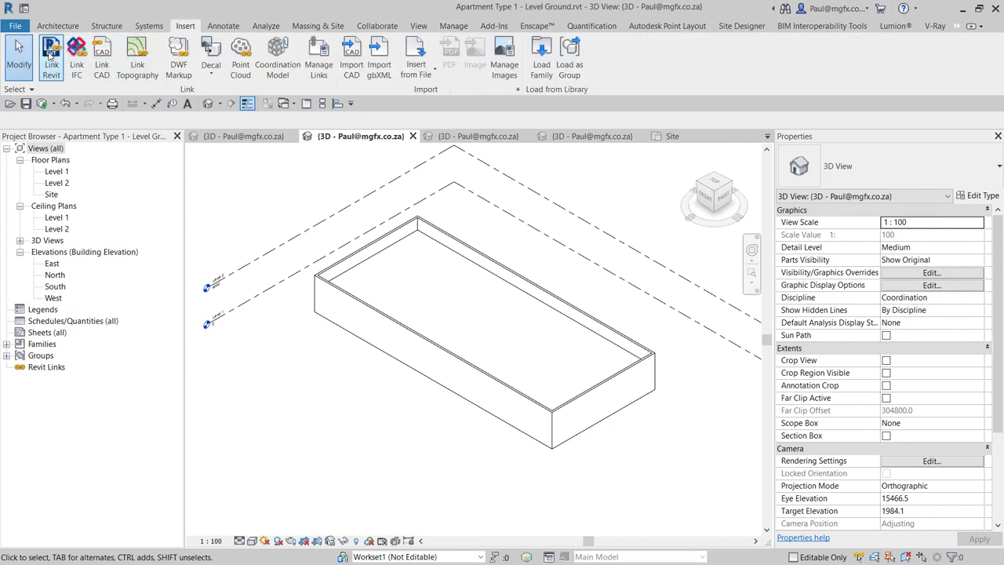
click(49, 56)
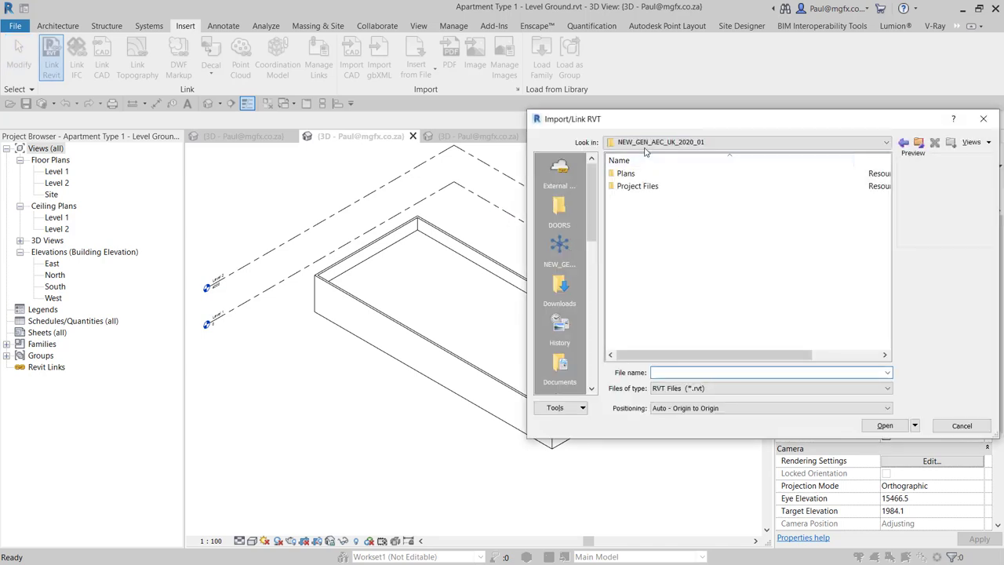
drag(655, 127, 456, 130)
click(450, 190)
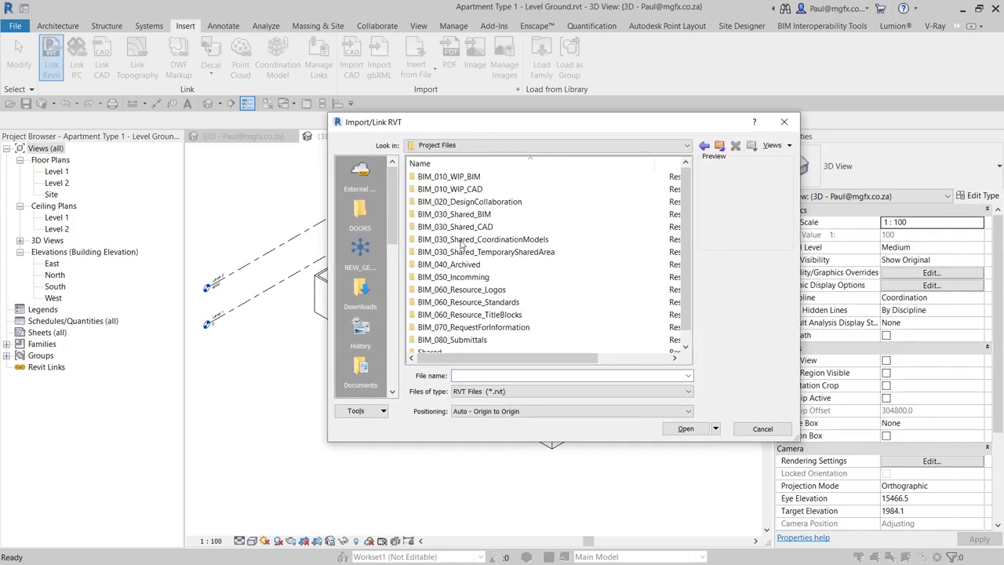
double_click(467, 208)
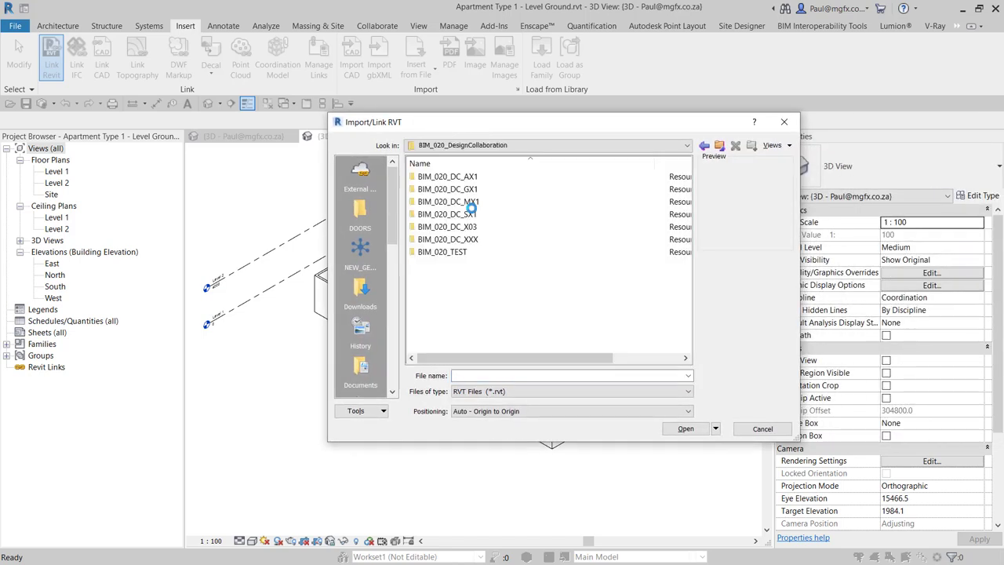
double_click(452, 252)
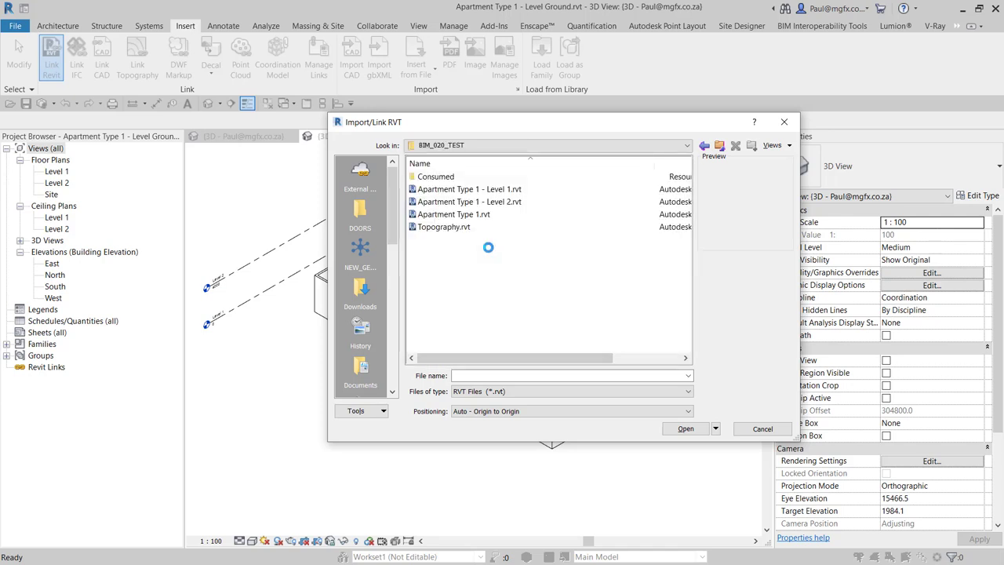
click(457, 227)
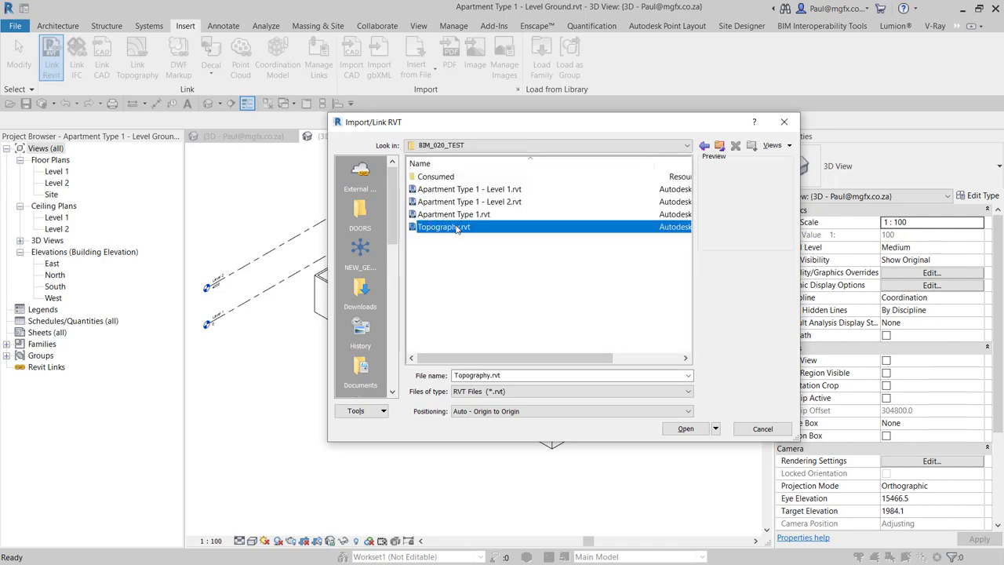
click(531, 411)
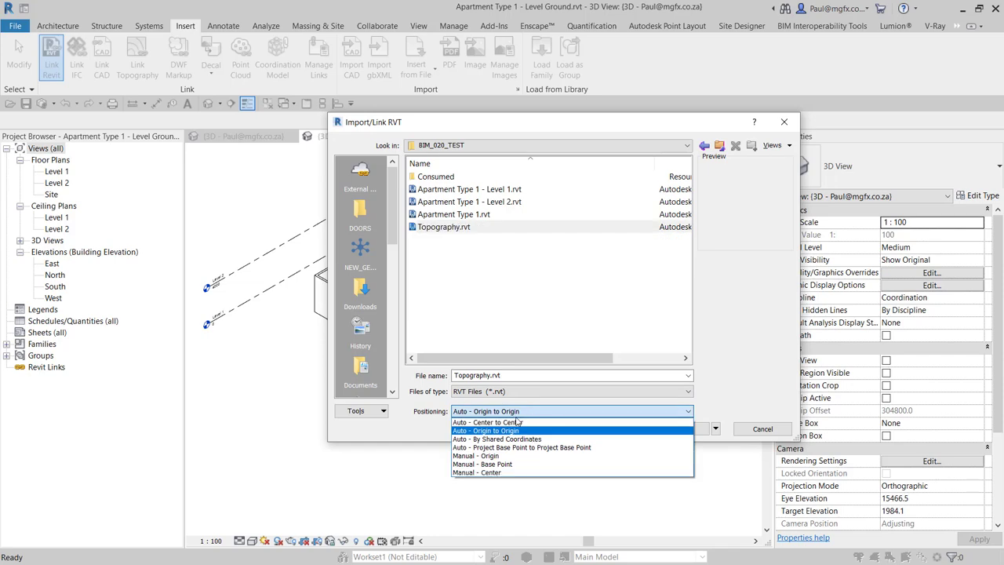
click(518, 423)
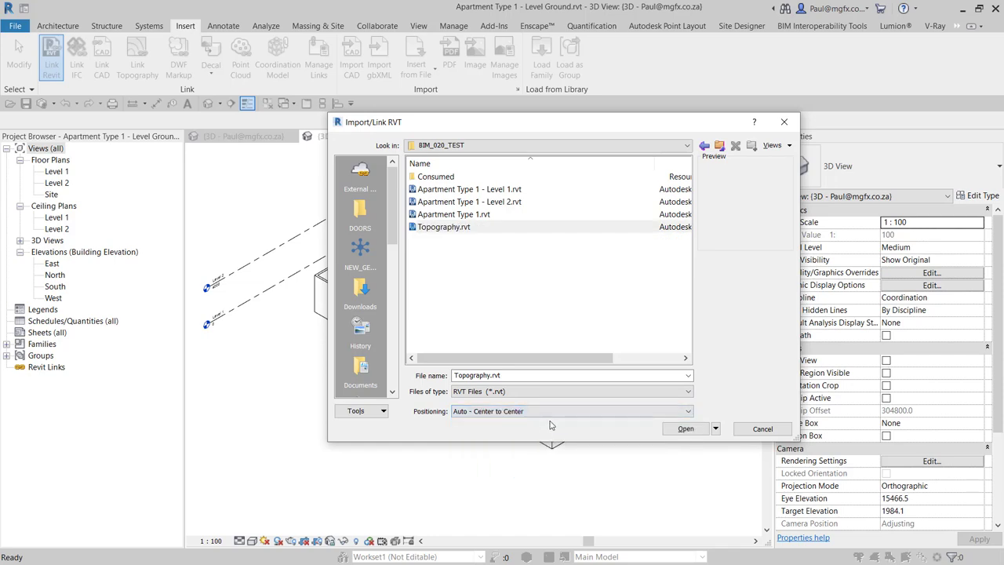
click(685, 428)
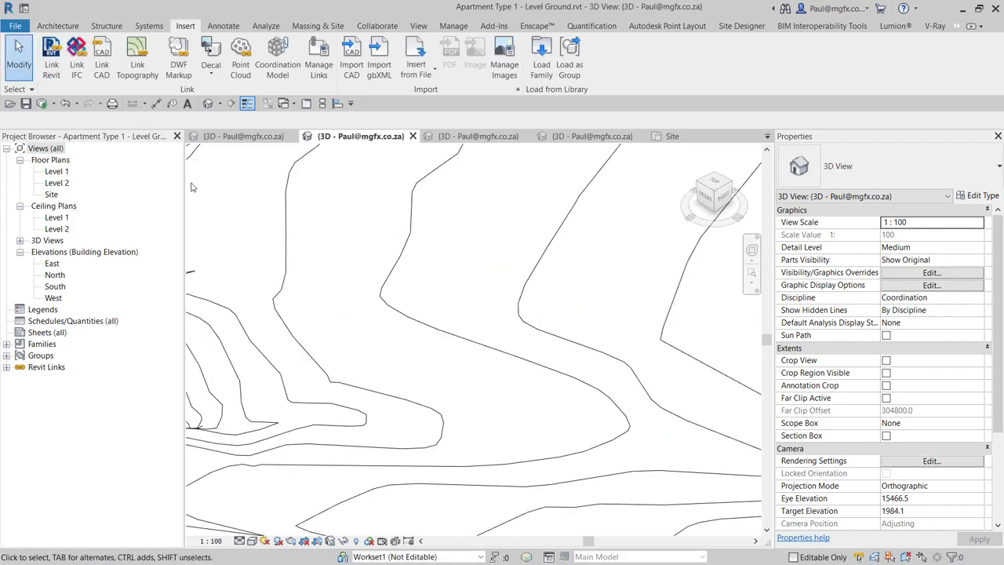
Open the Level Ground model's Site floor plan showing the apartment and the linked topography.
double_click(51, 194)
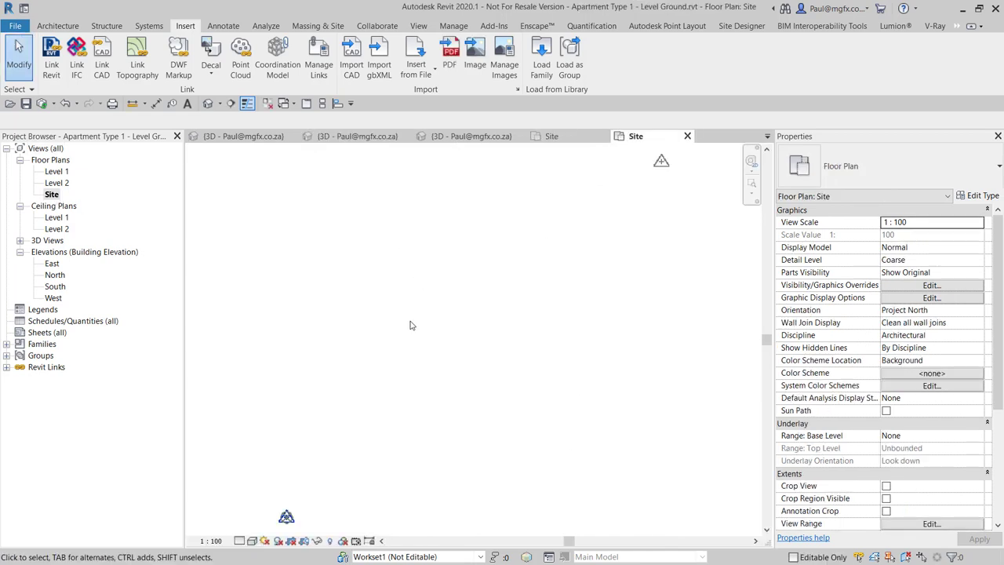
scroll(409, 325, down, 5)
scroll(327, 408, up, 5)
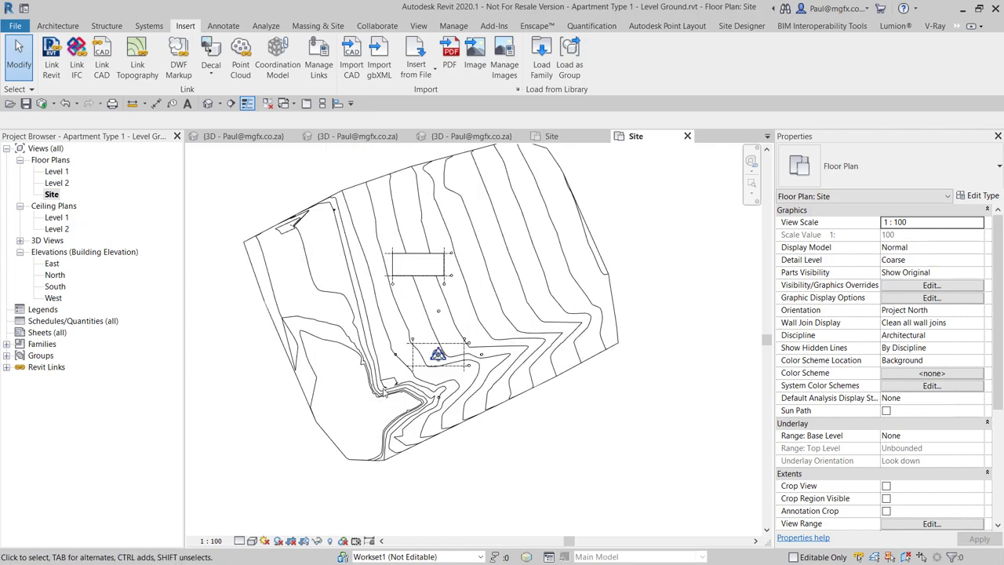
scroll(486, 298, up, 2)
middle_drag(305, 230, 332, 226)
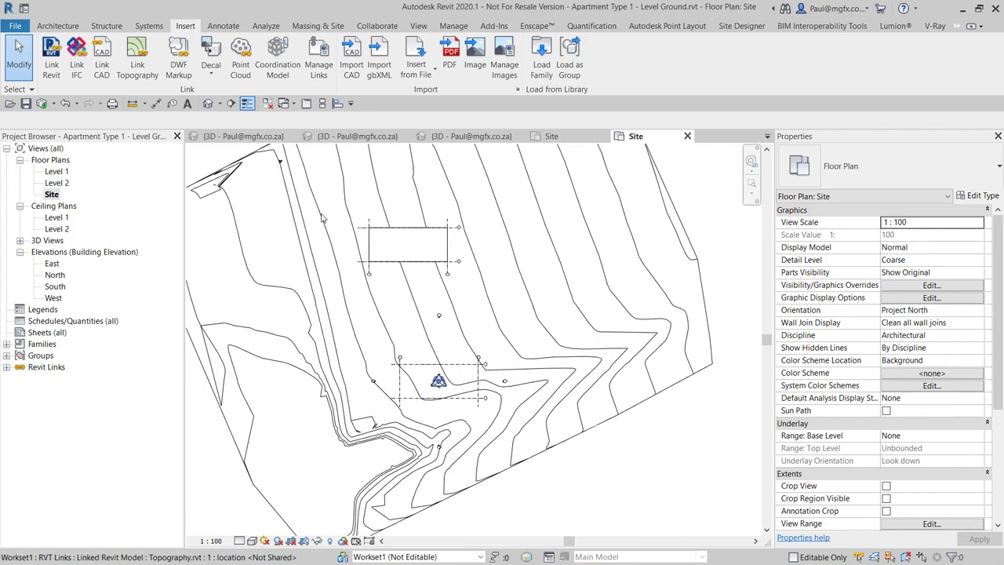
Move the linked Topography model so its building's lower-left corner coincides with the apartment's lower-left outer wall corner at grids 1 and B.
click(405, 243)
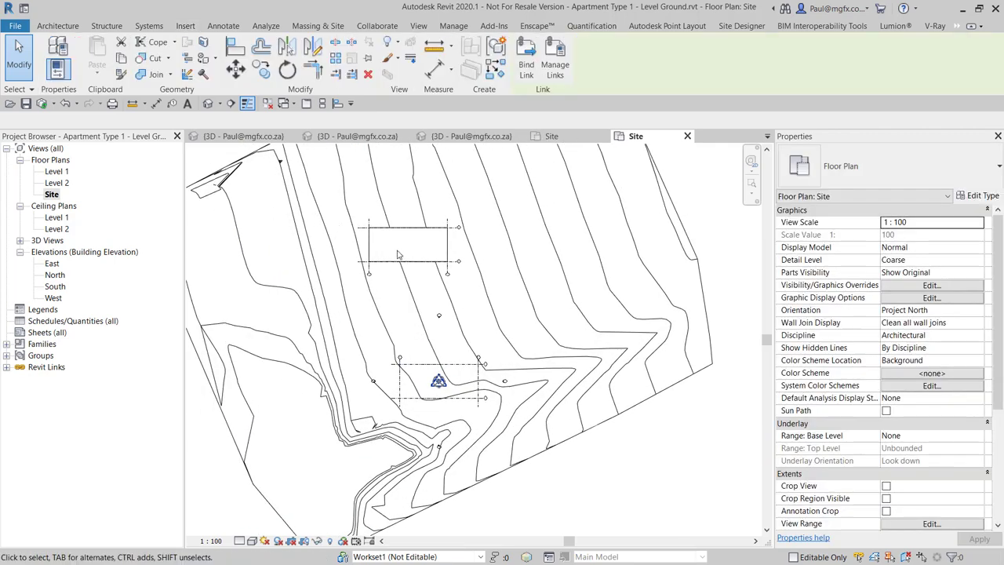
scroll(404, 245, down, 2)
click(365, 189)
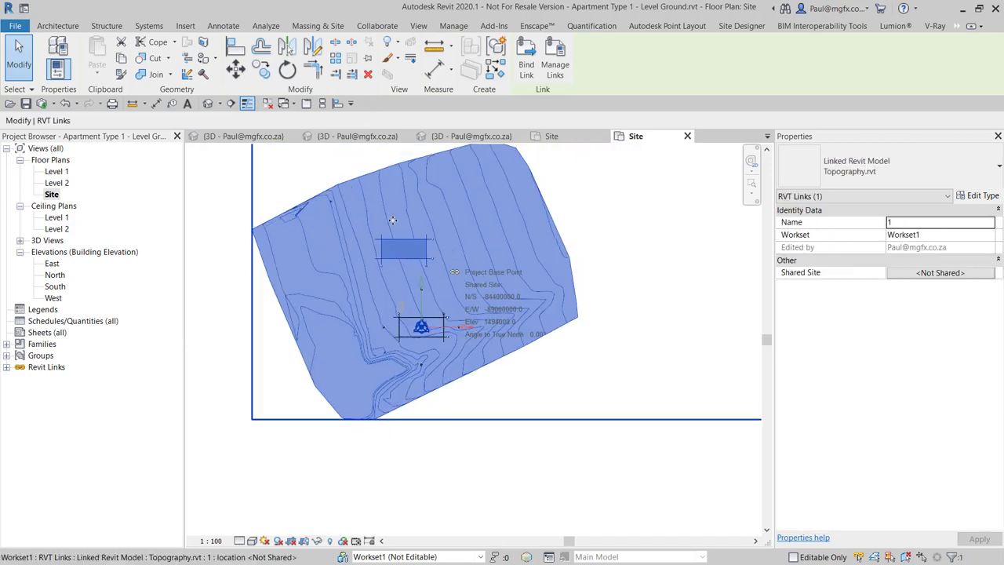
scroll(387, 274, up, 2)
scroll(428, 369, up, 5)
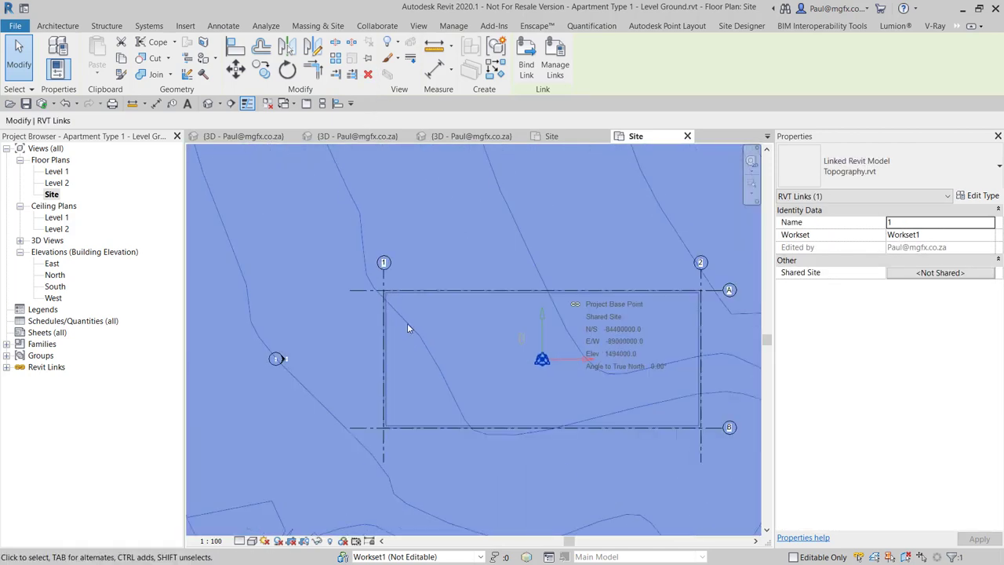
scroll(448, 361, down, 2)
middle_drag(447, 361, 504, 466)
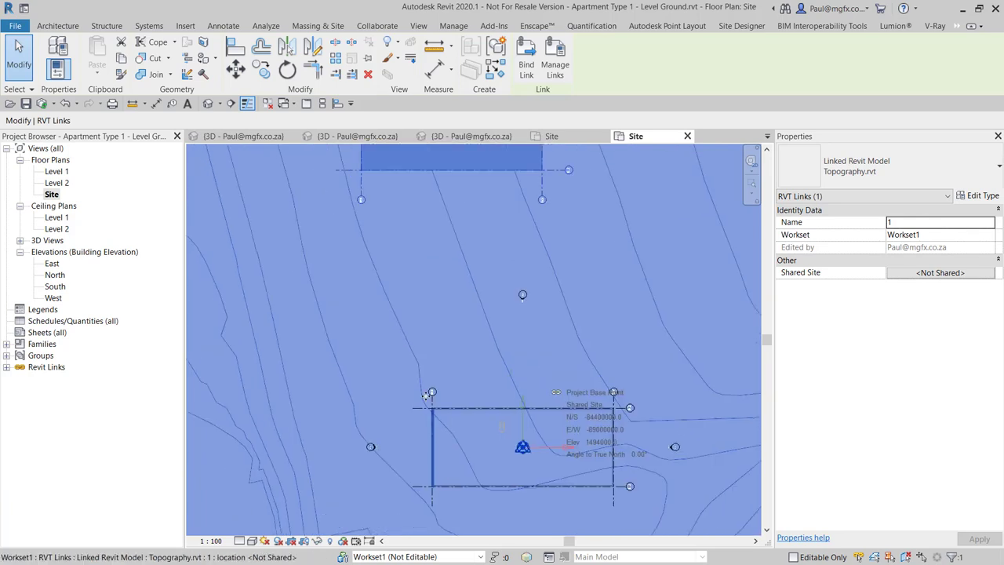
scroll(385, 236, up, 4)
scroll(385, 236, up, 3)
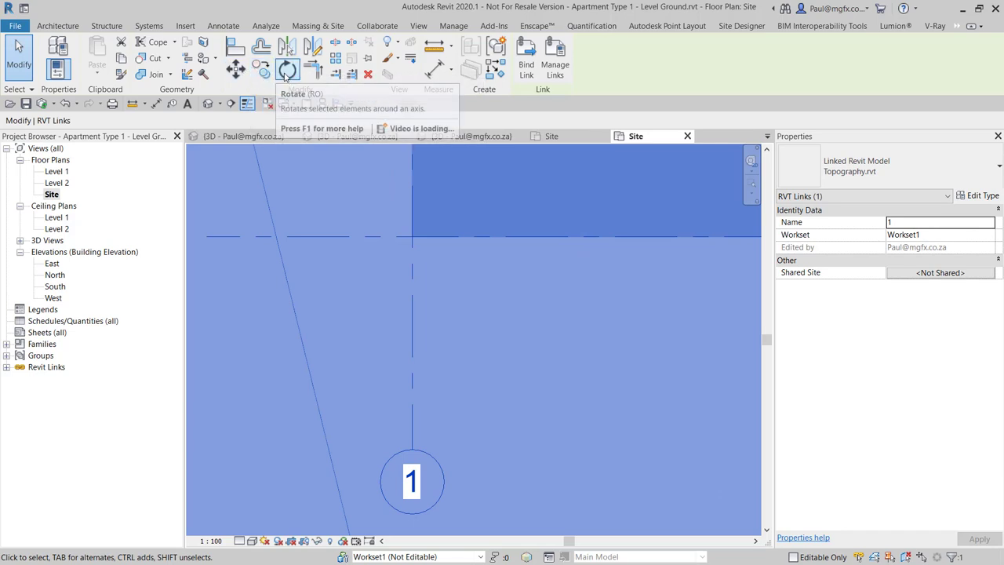
click(235, 69)
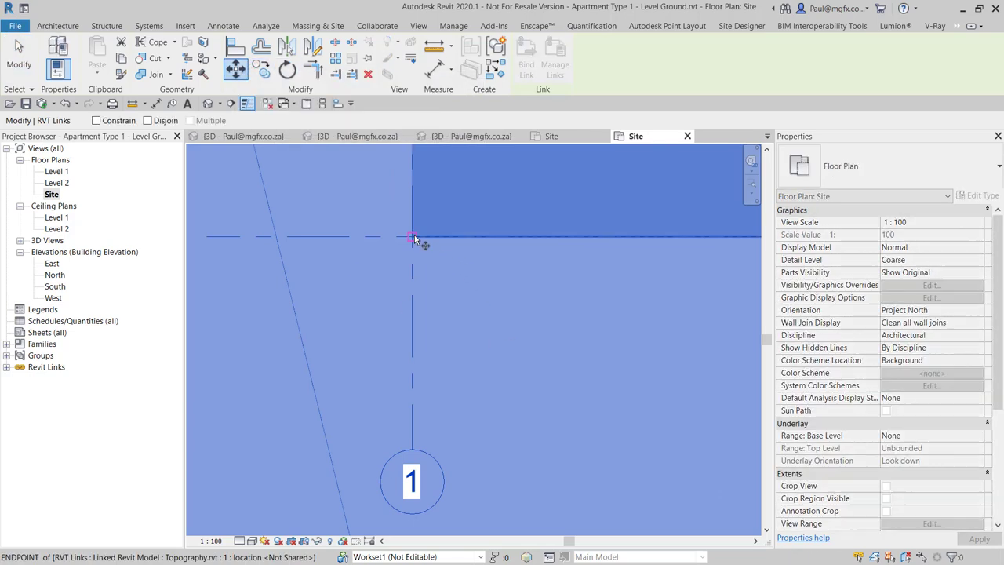
click(414, 238)
scroll(475, 263, down, 5)
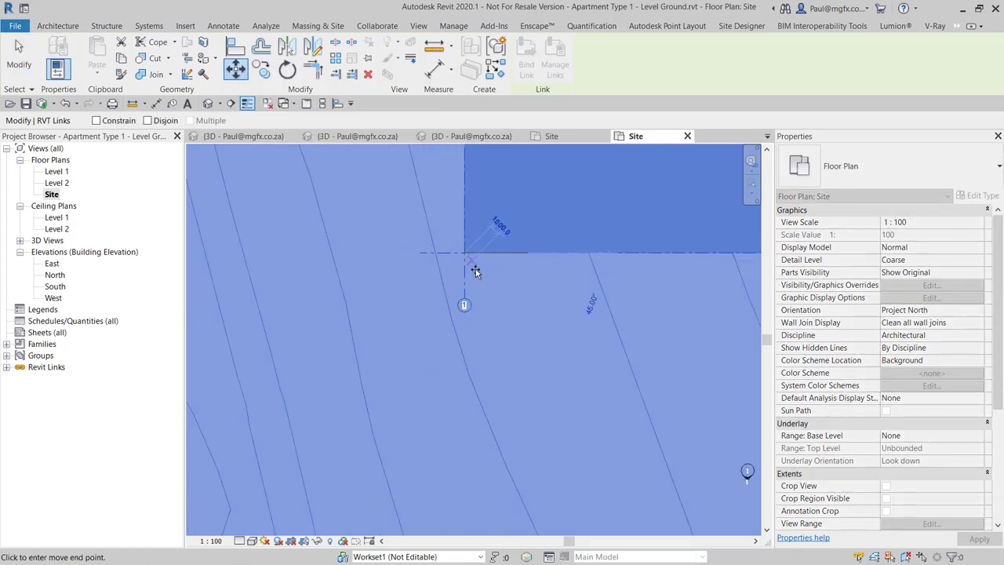
scroll(475, 270, down, 4)
scroll(531, 424, up, 6)
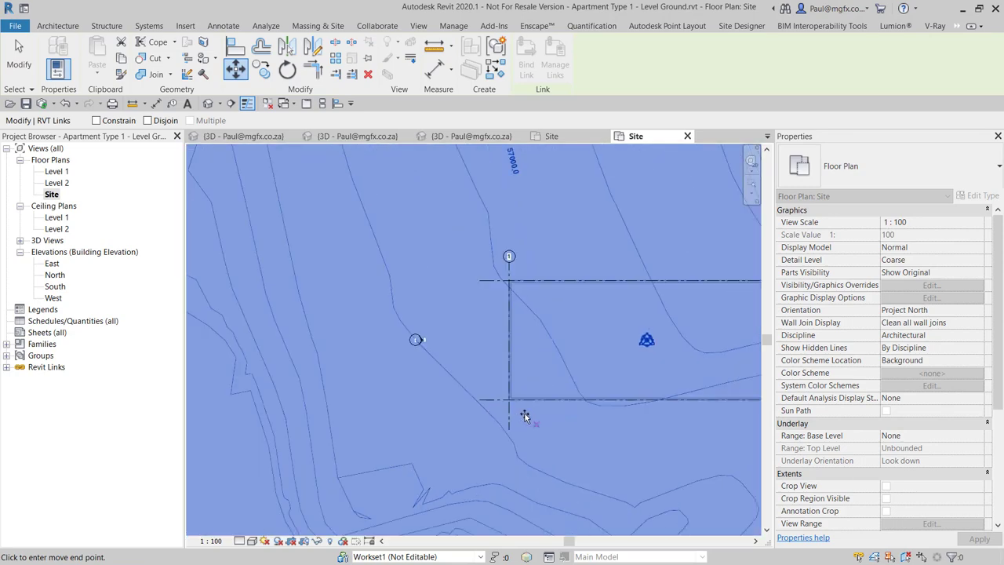
scroll(506, 392, up, 8)
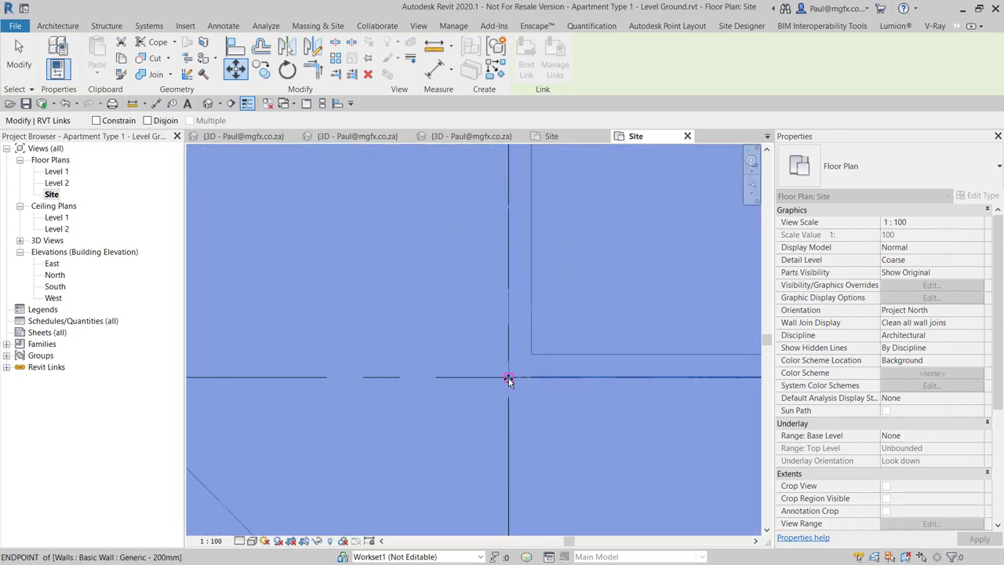
click(508, 380)
scroll(391, 323, down, 5)
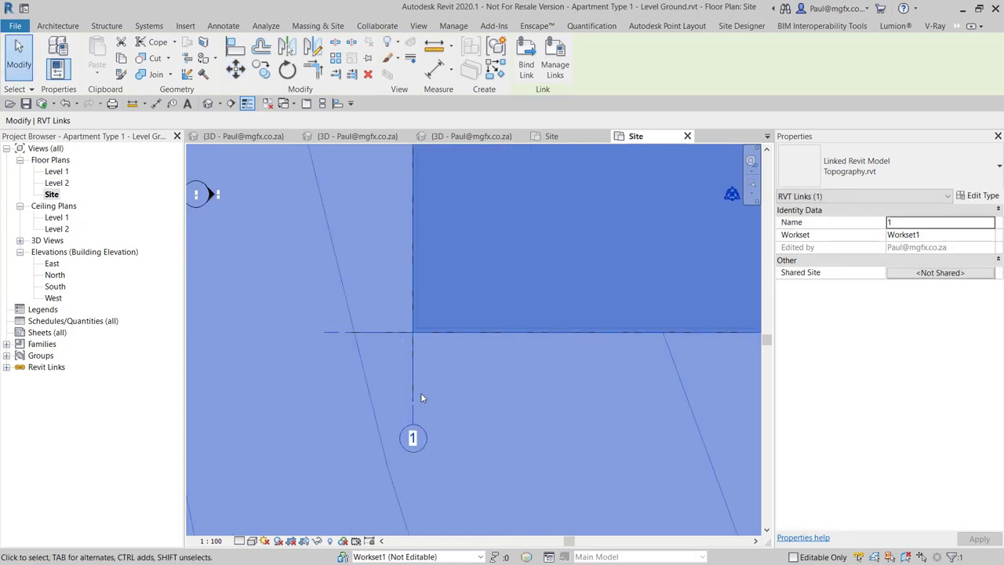
scroll(431, 396, down, 6)
scroll(444, 409, up, 5)
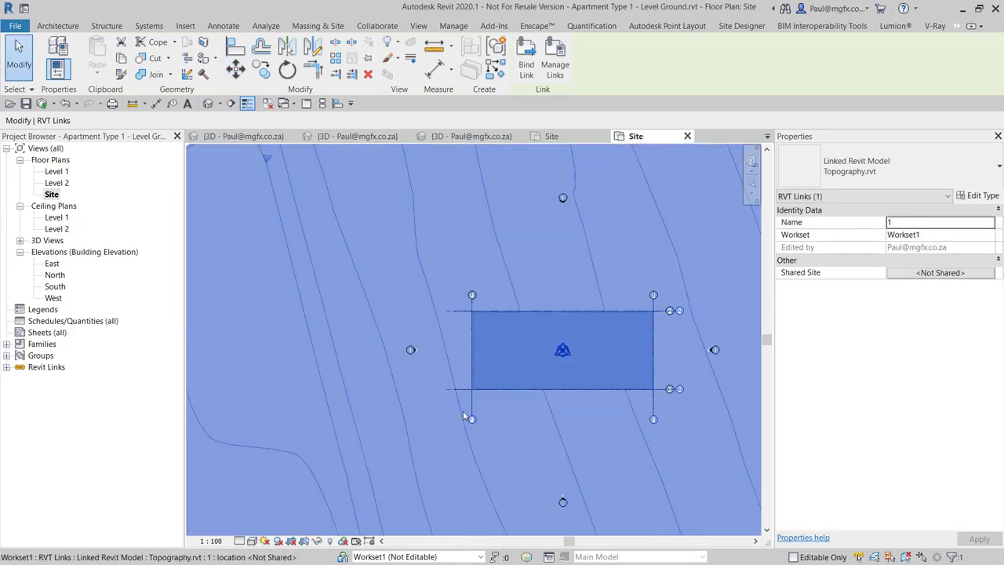
key(Escape)
scroll(445, 343, down, 3)
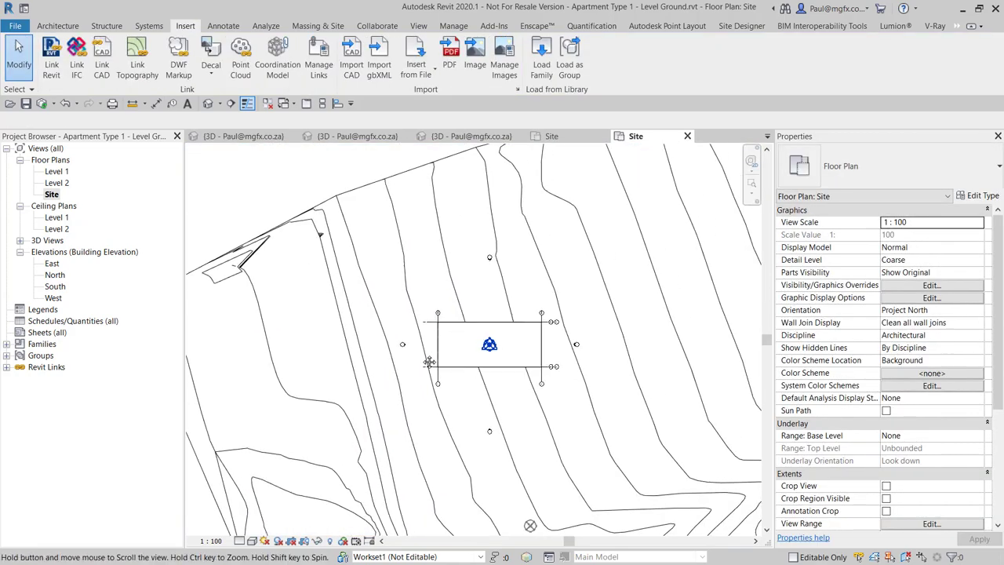
Open the South elevation from its marker below the apartment in the Site plan.
scroll(465, 423, up, 8)
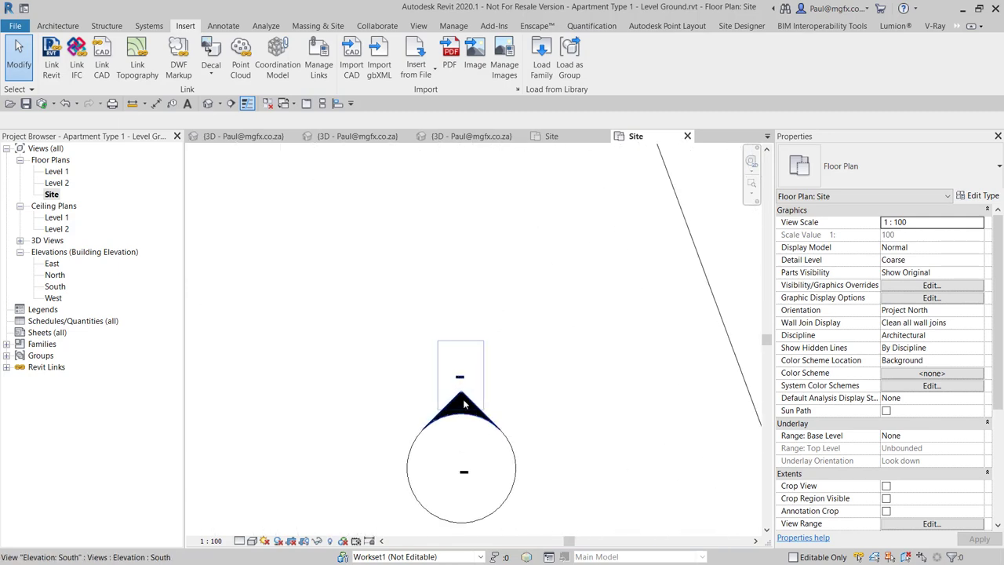
double_click(464, 400)
scroll(439, 345, up, 5)
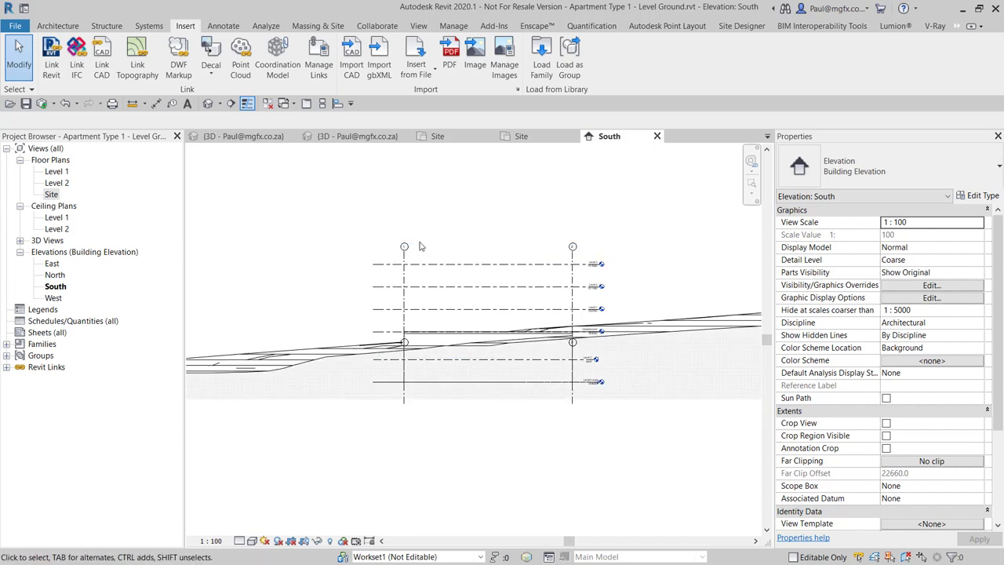
Move the linked Topography model about 35000 mm straight down in the South elevation, clear of the apartment.
click(420, 287)
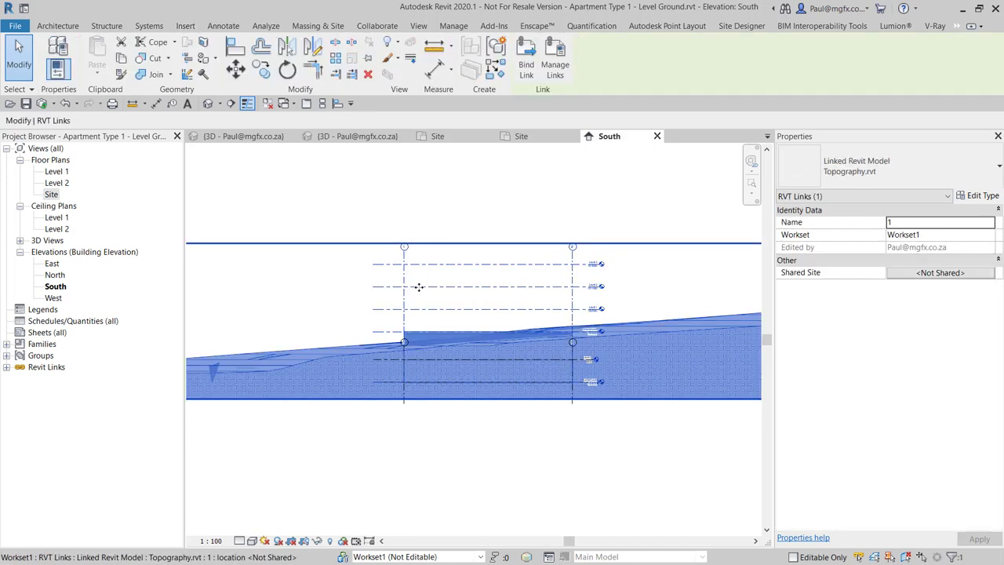
scroll(419, 287, down, 3)
scroll(422, 319, up, 3)
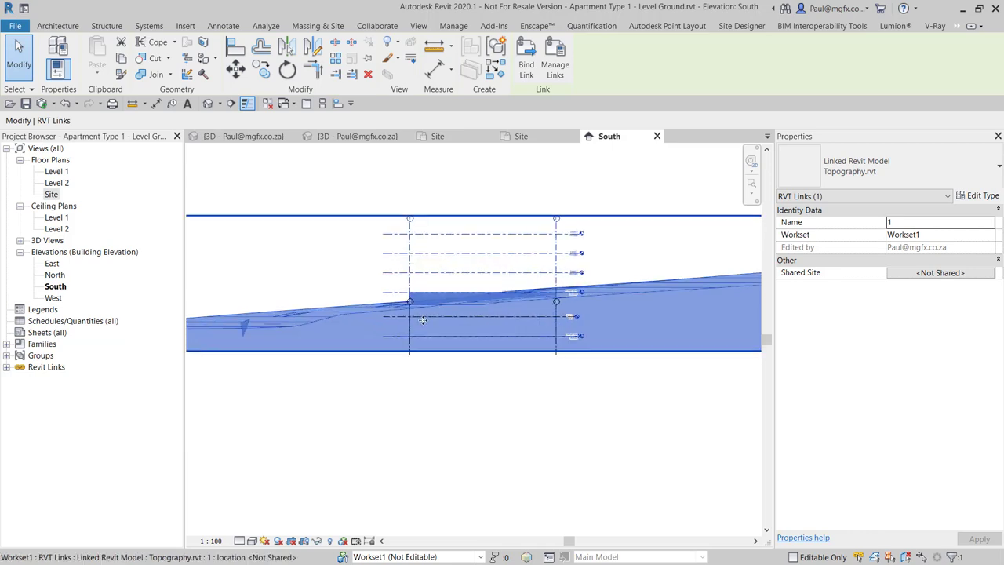
scroll(423, 320, up, 4)
middle_drag(395, 314, 426, 409)
scroll(435, 373, down, 4)
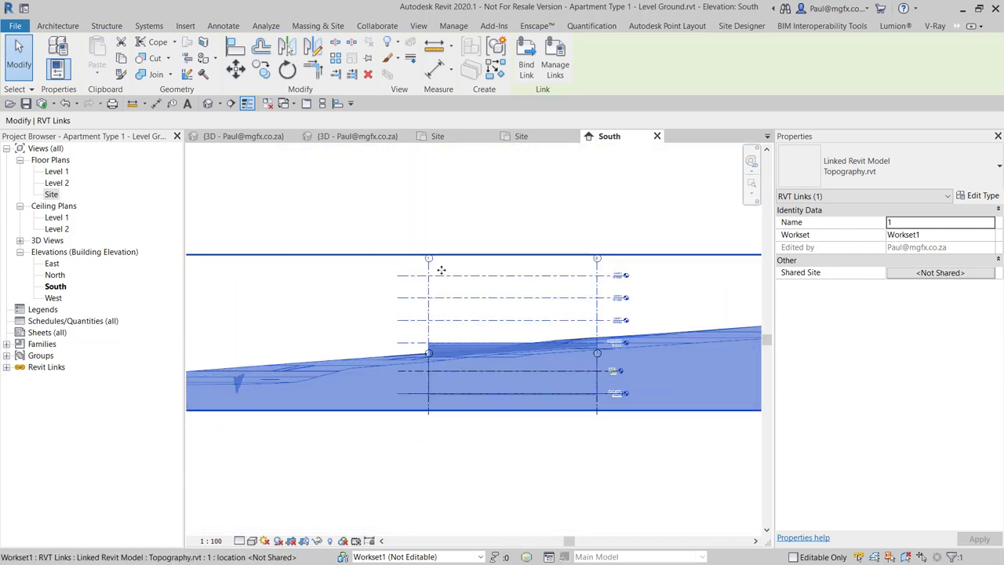
click(235, 69)
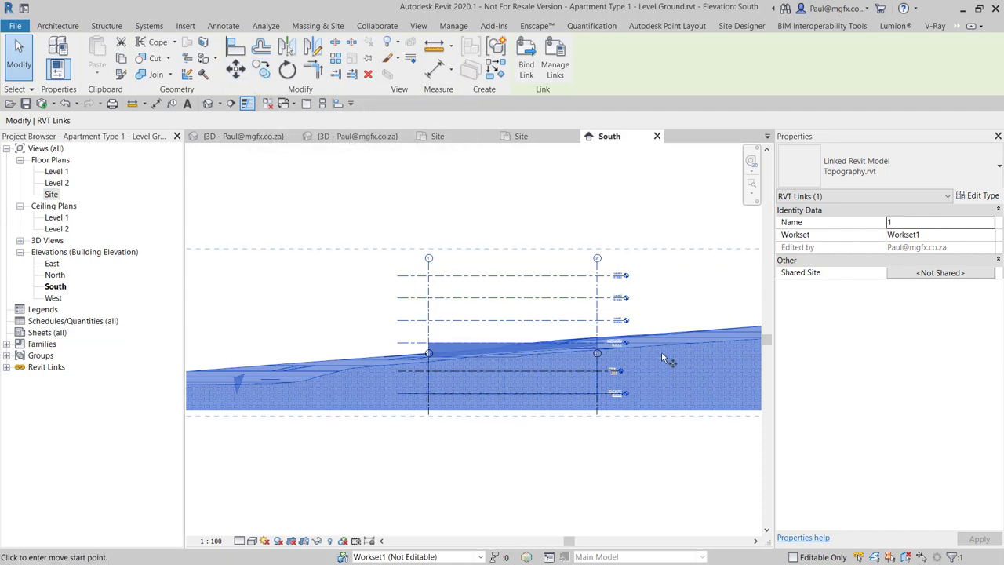
click(657, 267)
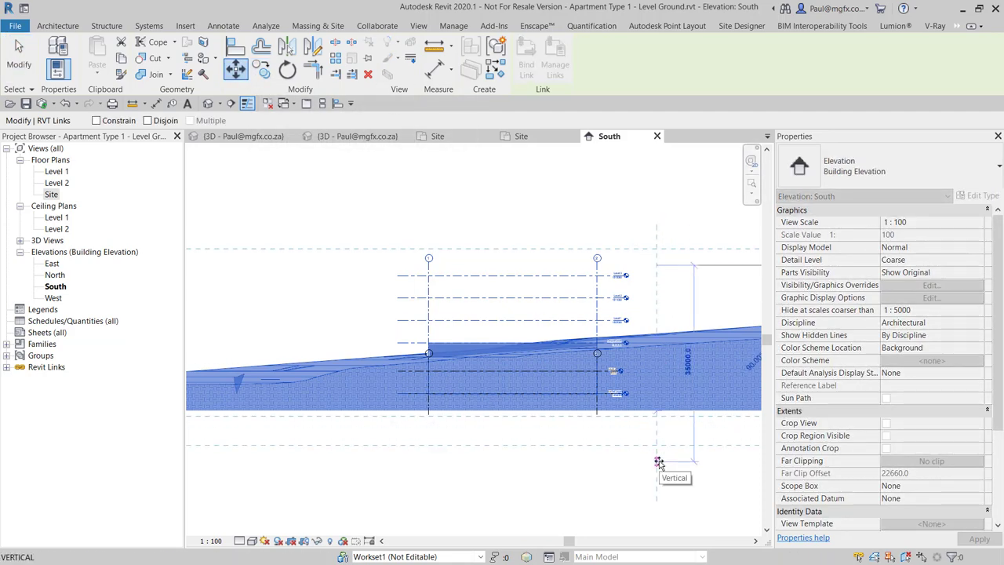
click(659, 463)
scroll(602, 316, down, 3)
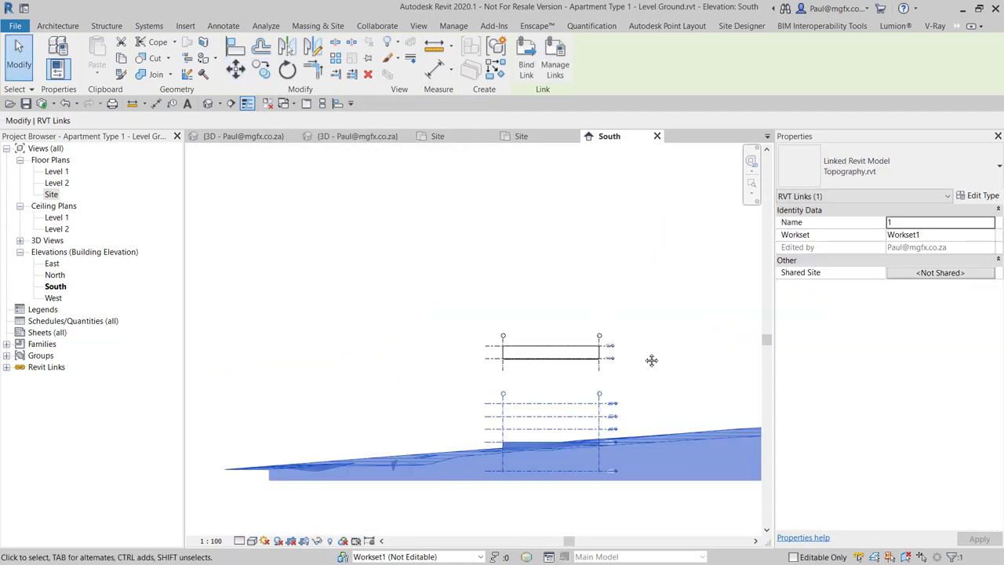
scroll(643, 354, up, 2)
key(Escape)
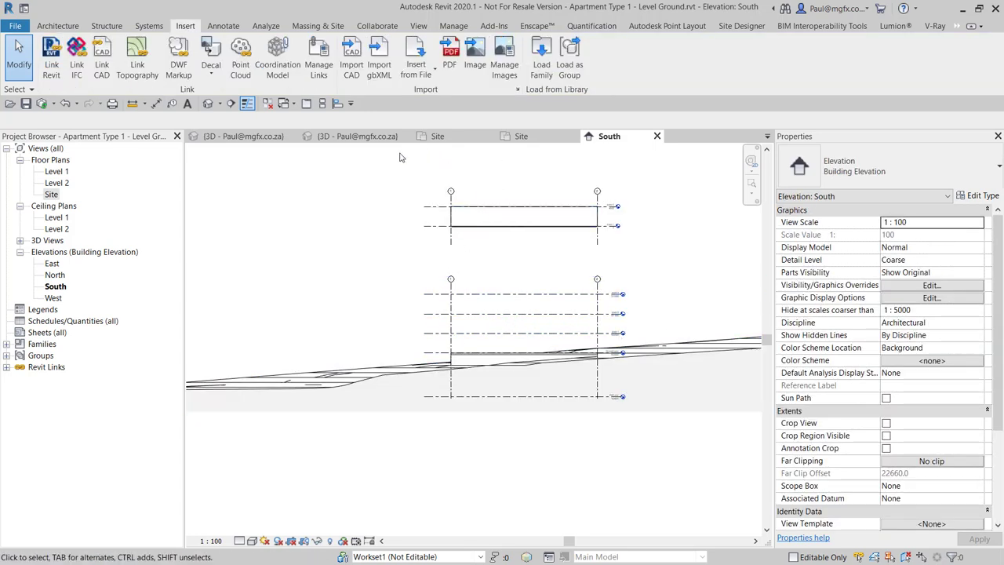
Move the linked Topography model vertically so its Ground Level line coincides with the apartment's Level 1 line.
scroll(453, 341, up, 5)
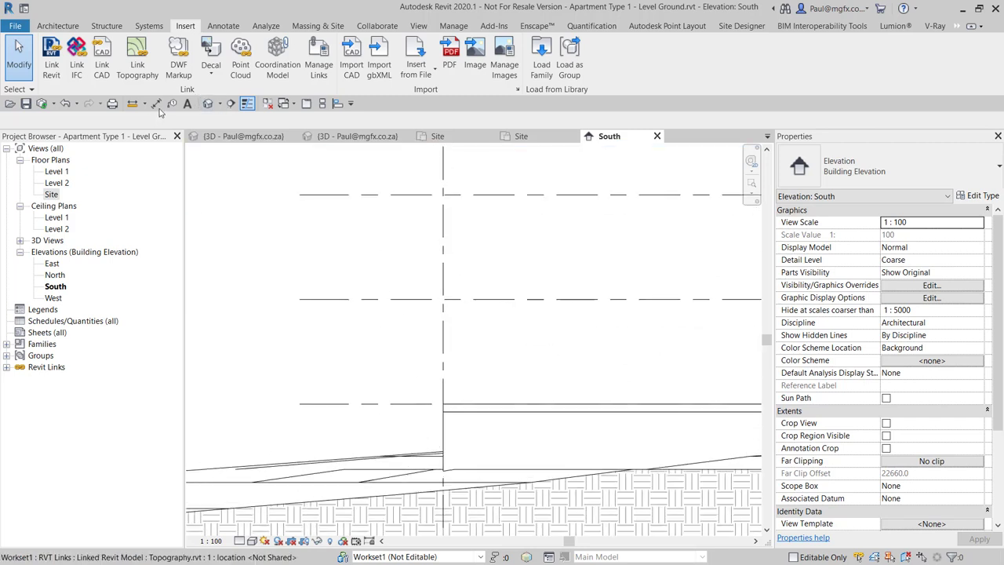
click(351, 384)
click(235, 68)
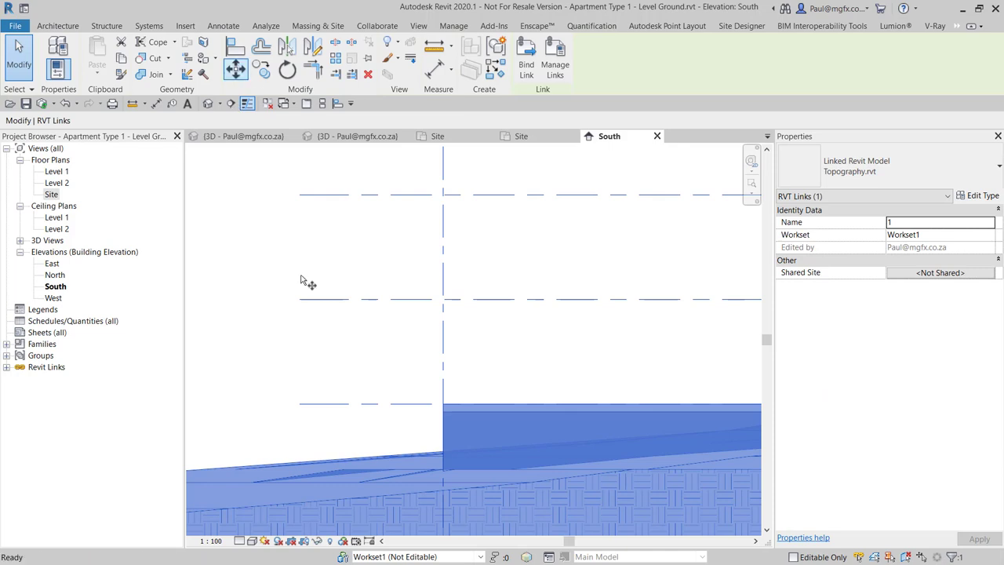
click(340, 407)
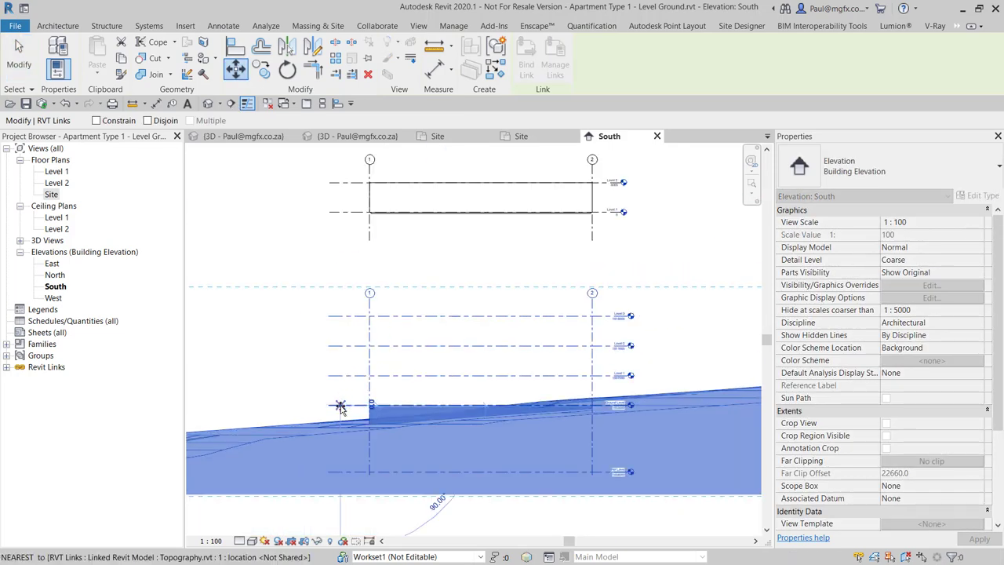
scroll(343, 309, up, 5)
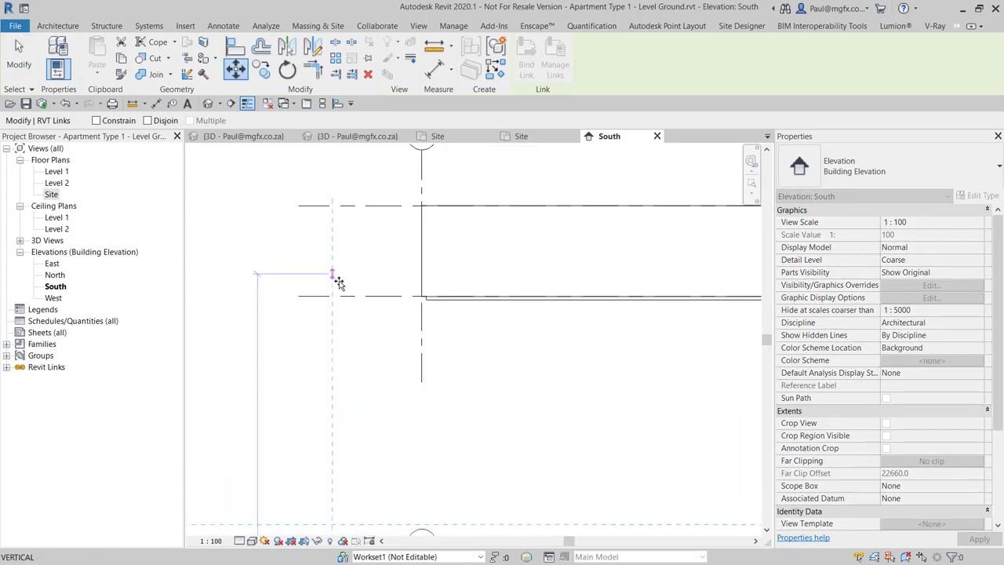
click(342, 311)
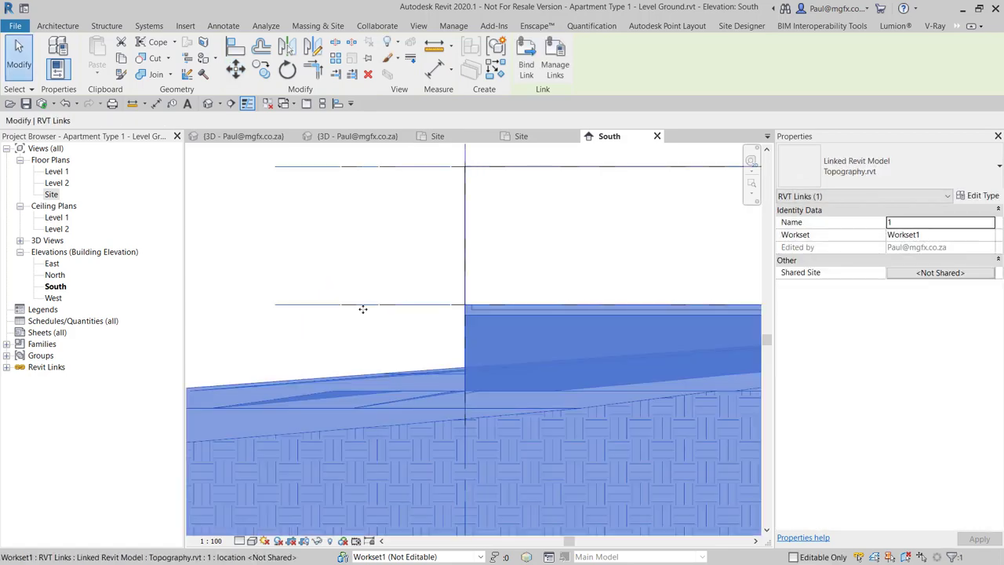
key(Escape)
scroll(321, 311, down, 4)
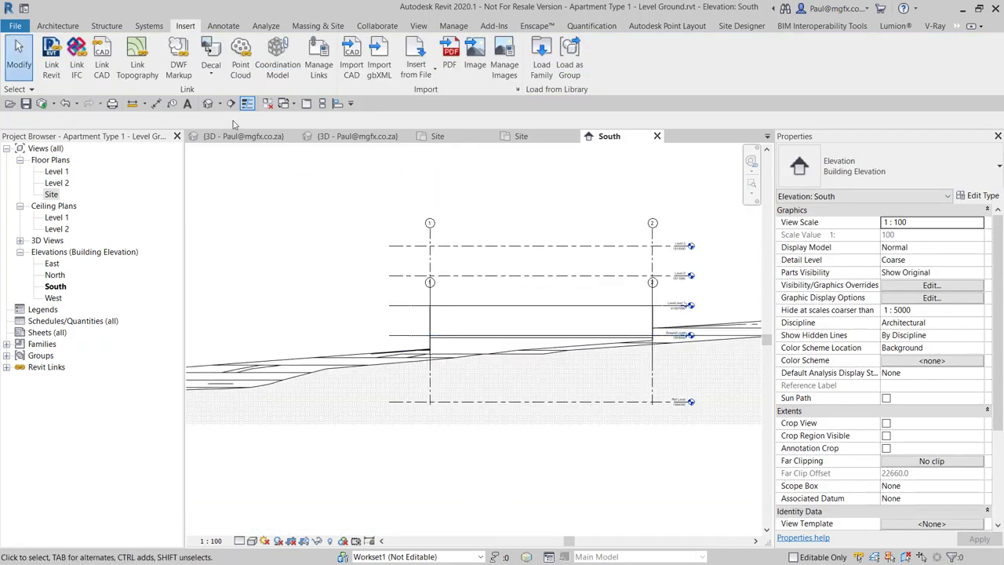
Open the Level Ground model's default 3D view and inspect how the apartment sits on the topography.
click(207, 102)
shift+middle_drag(468, 352, 553, 321)
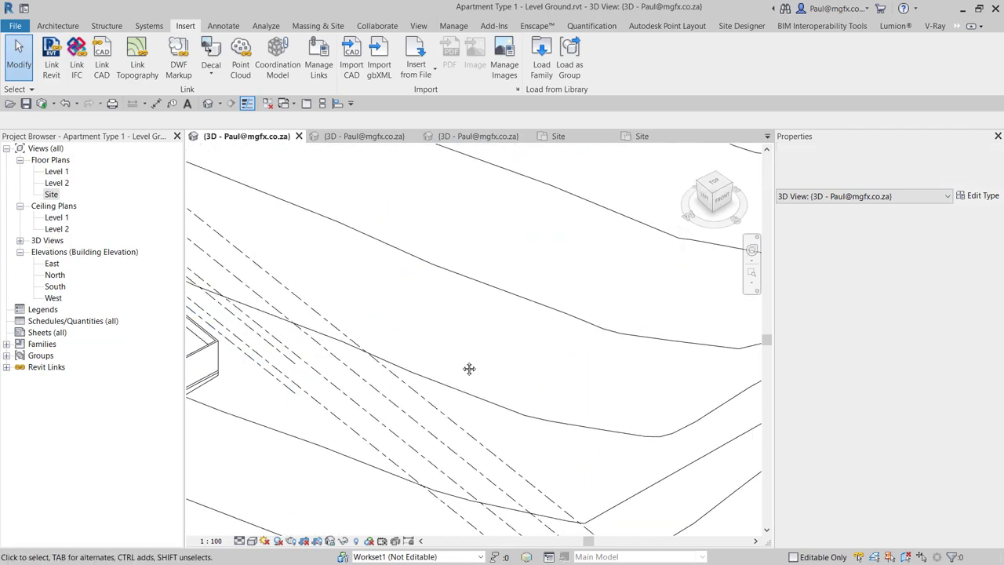
scroll(526, 353, down, 3)
shift+middle_drag(525, 353, 607, 353)
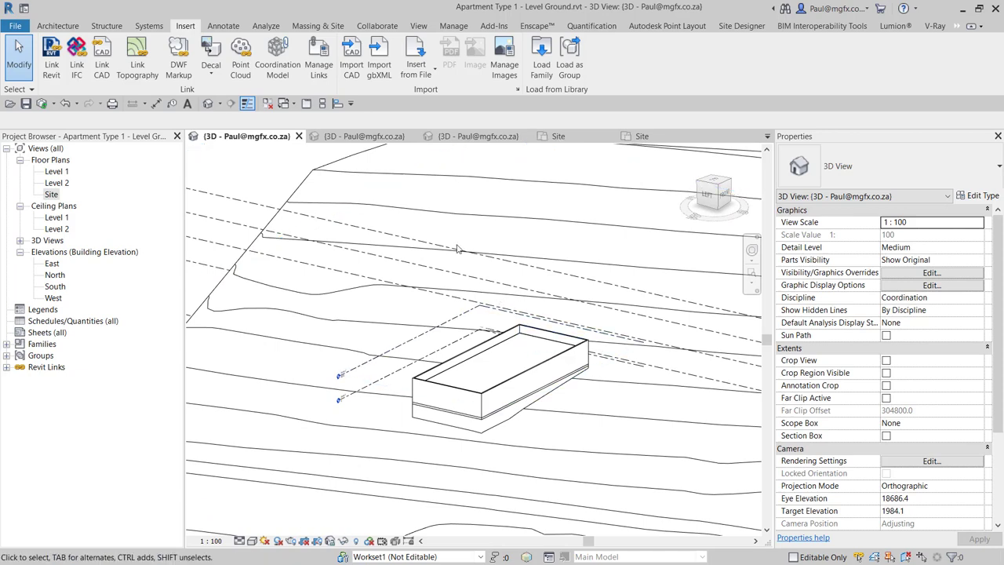
Acquire shared coordinates for the Level Ground model from the linked Topography model.
click(452, 26)
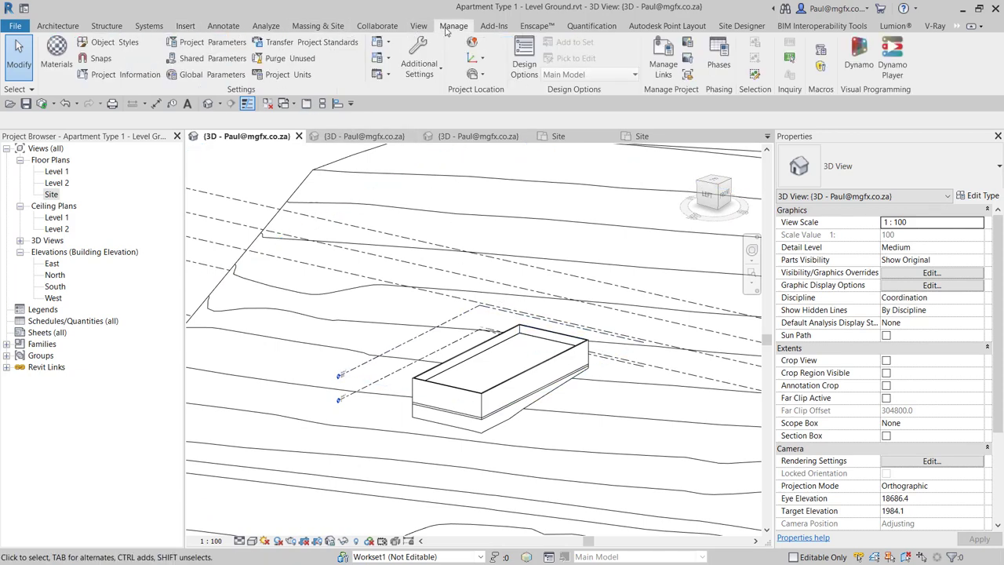
click(483, 74)
click(482, 59)
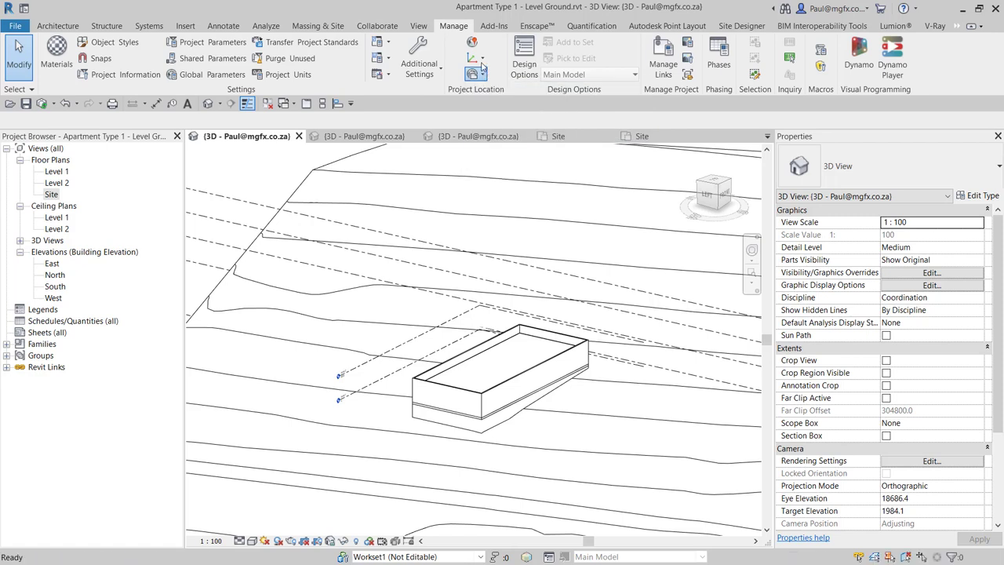
click(481, 59)
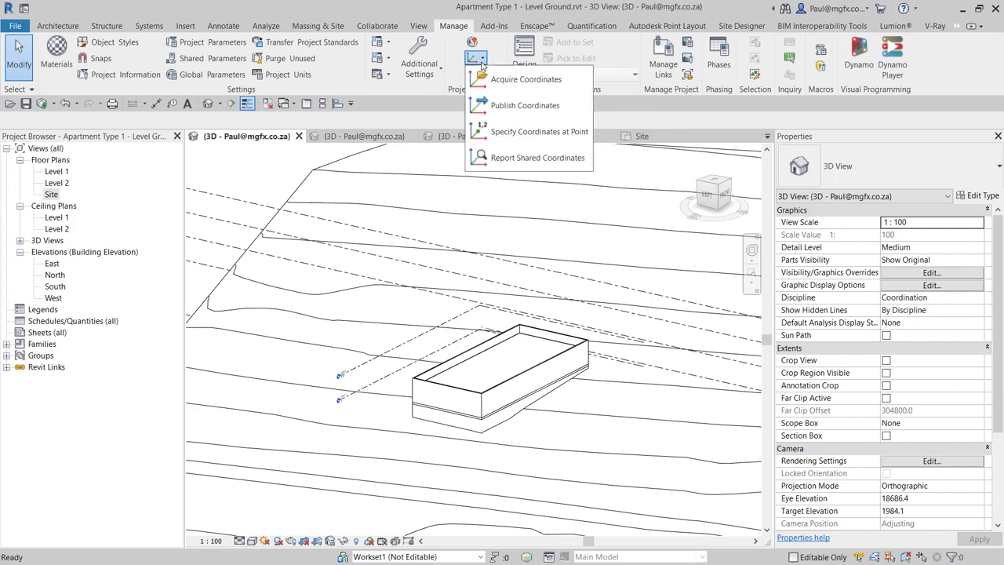
click(519, 80)
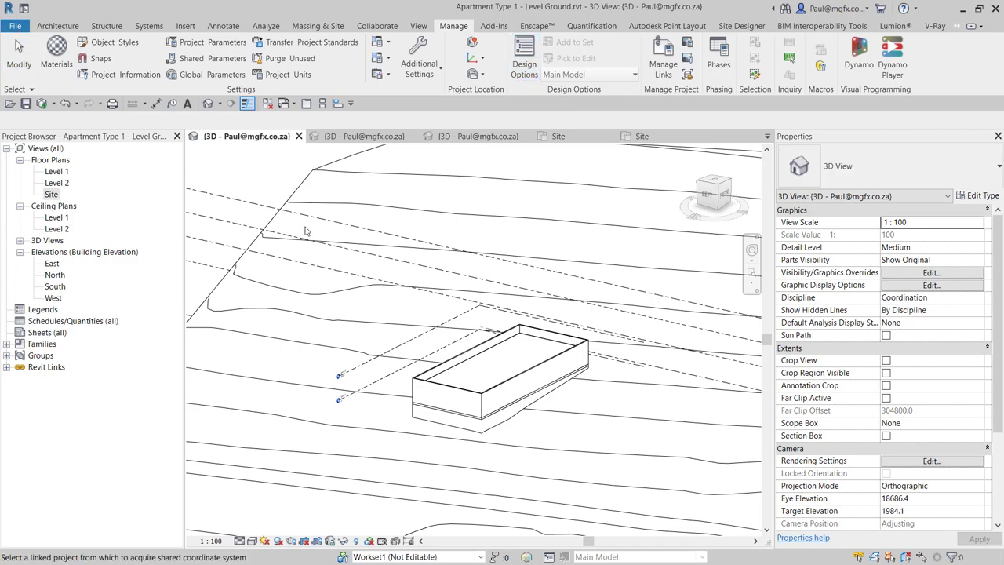
scroll(342, 233, down, 5)
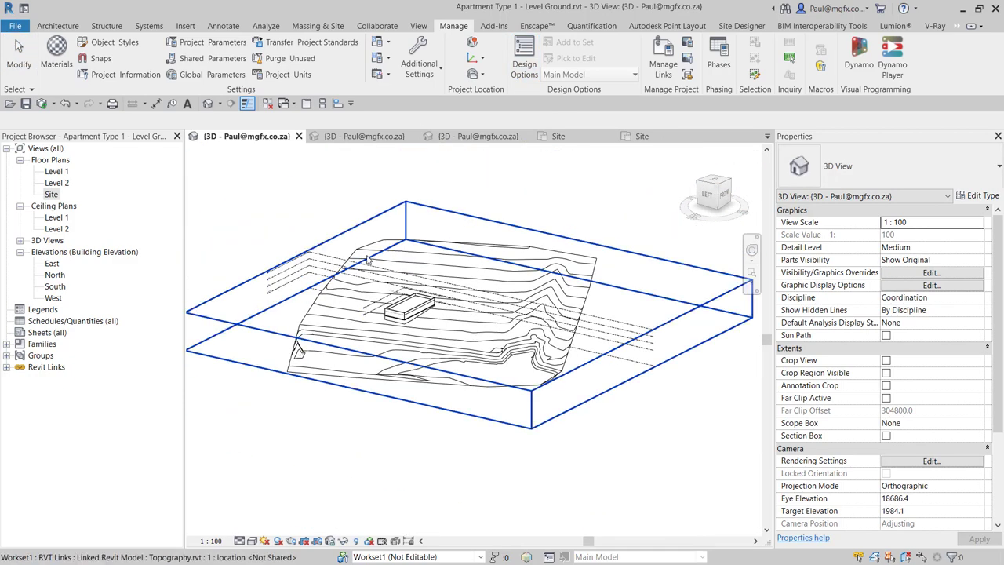
click(367, 260)
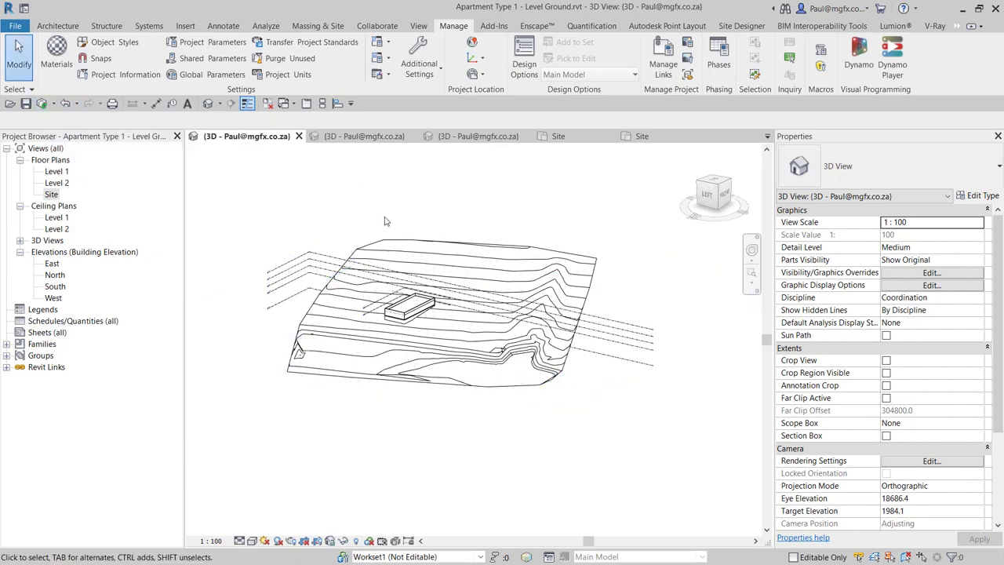
scroll(359, 238, up, 2)
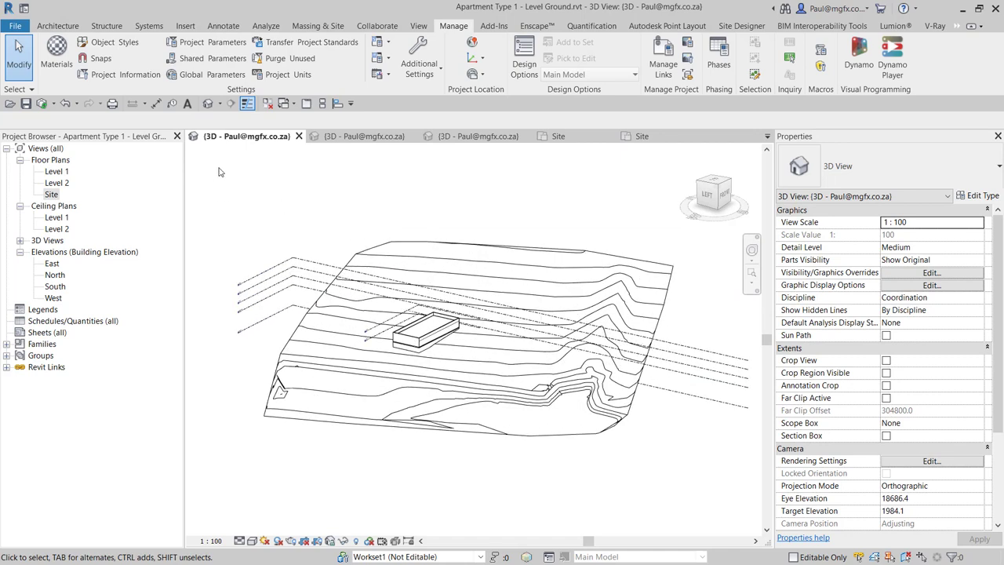
Review the Topography.rvt entry's status, reference type and saved path in Manage Links without changing anything.
click(191, 28)
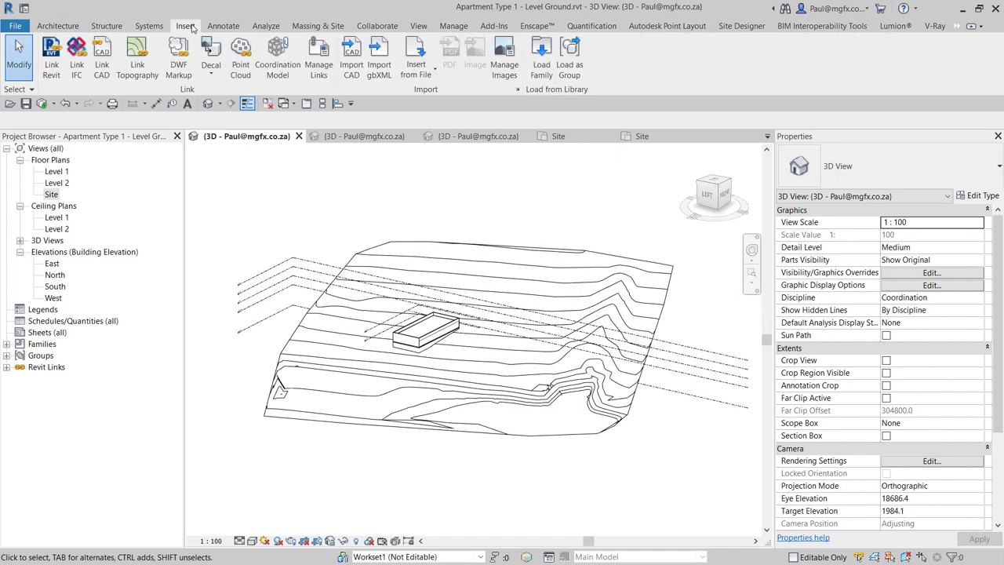
click(320, 62)
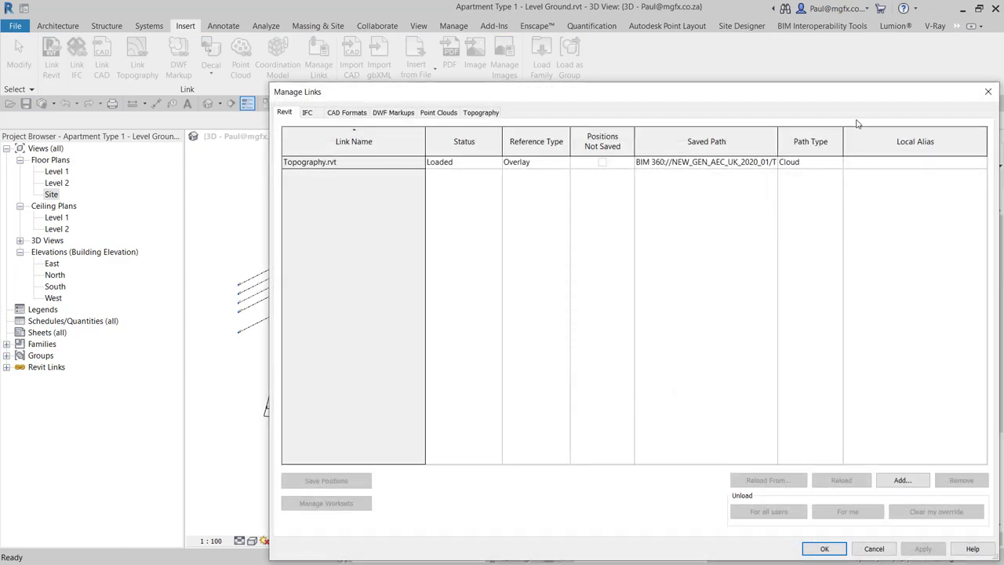
drag(812, 99, 718, 95)
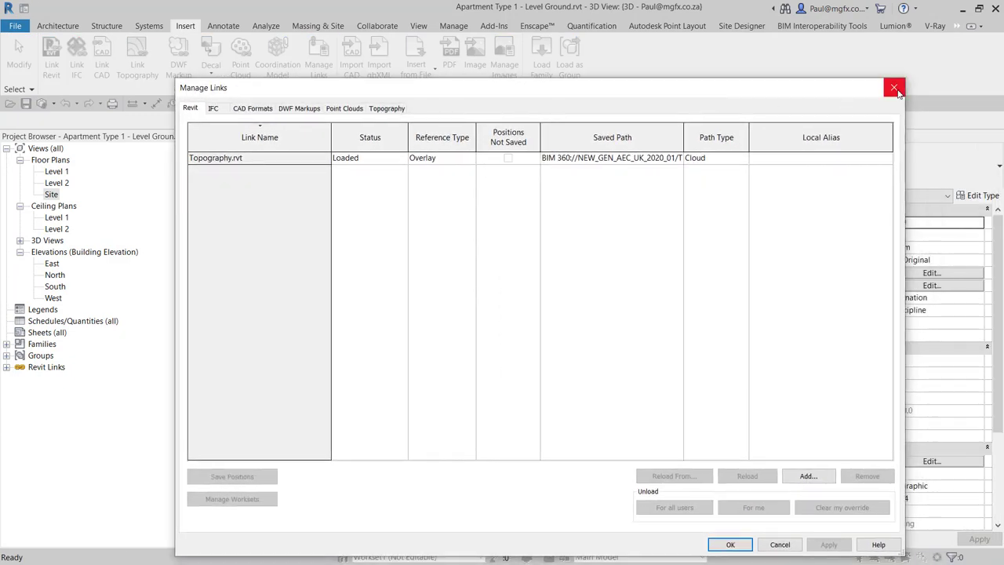
click(894, 87)
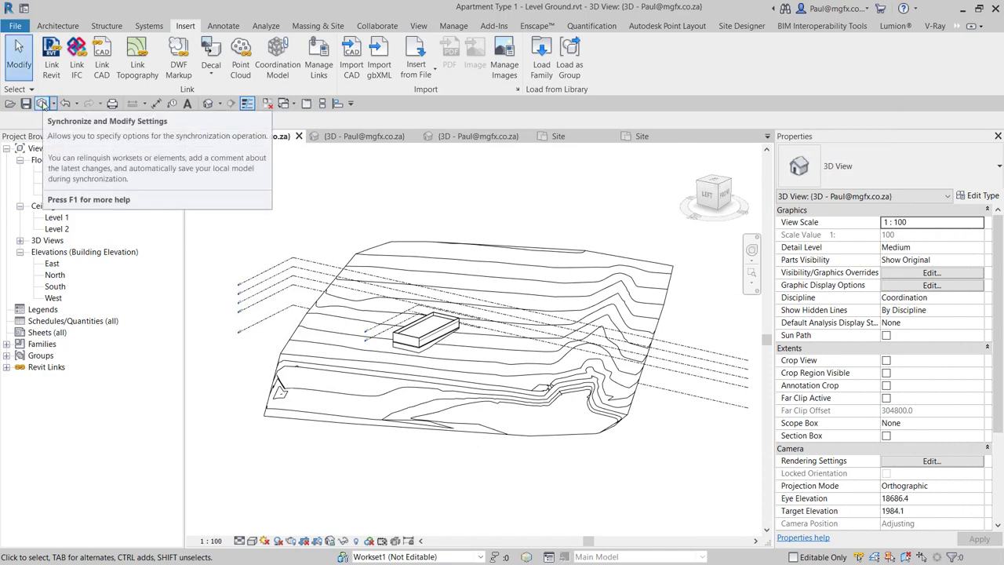
Synchronize the Level Ground model with central, relinquishing borrowed elements.
click(41, 104)
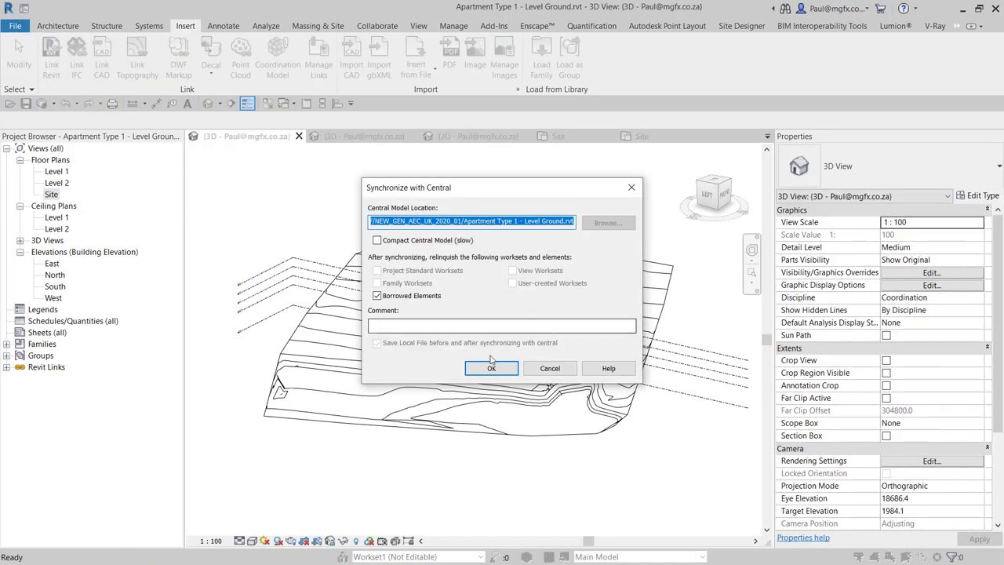
click(490, 367)
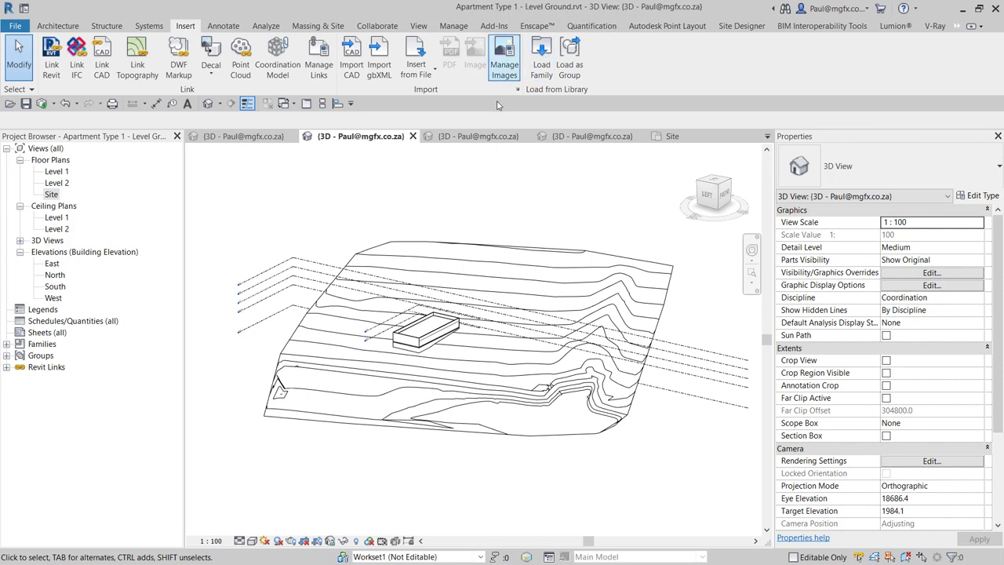
Link Topography.rvt from the BIM_020_TEST folder of BIM_020_DesignCollaboration into the Apartment Type 1 - Level 1 model, positioned Auto - Center to Center.
click(474, 137)
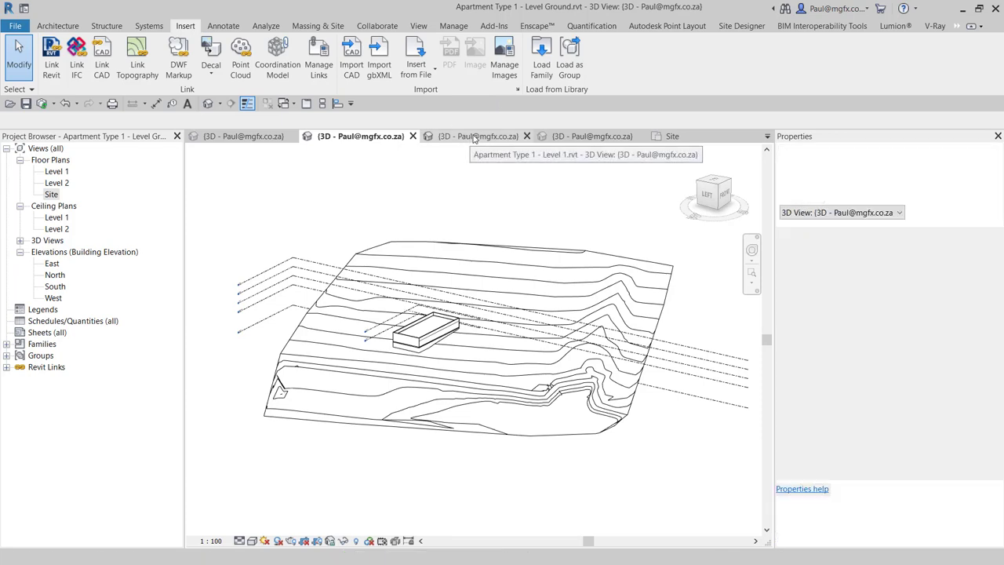
click(182, 26)
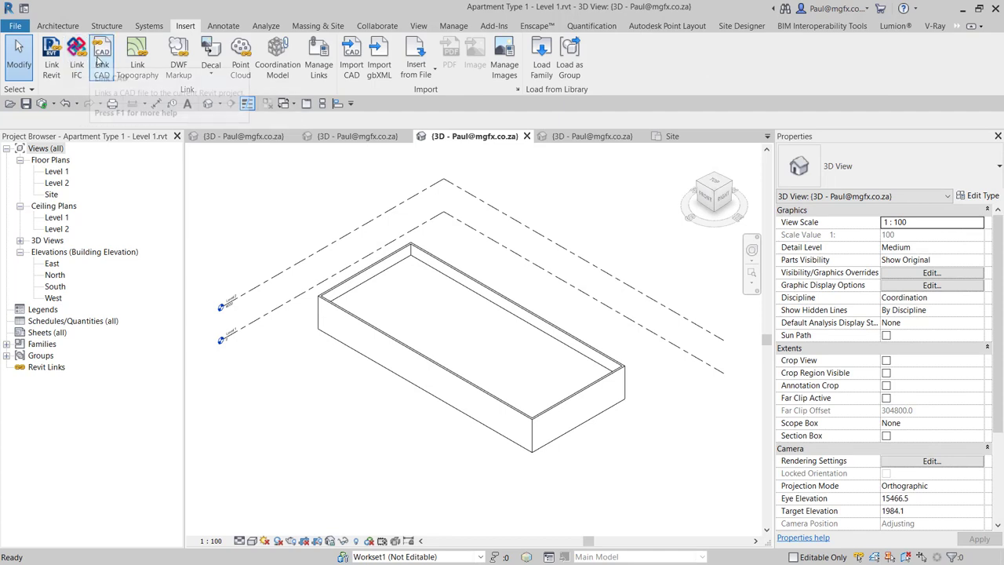
click(51, 58)
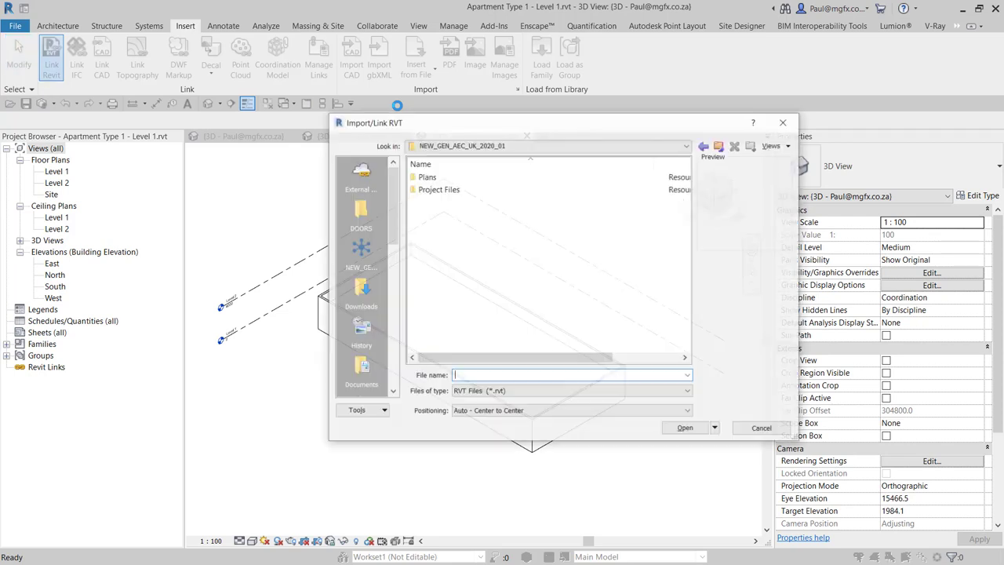
double_click(445, 189)
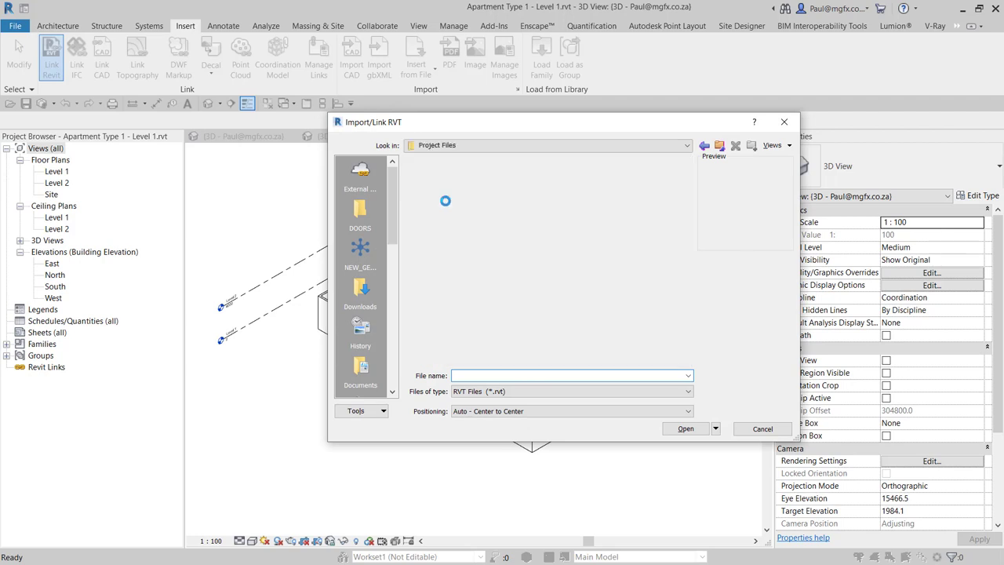
scroll(468, 269, down, 1)
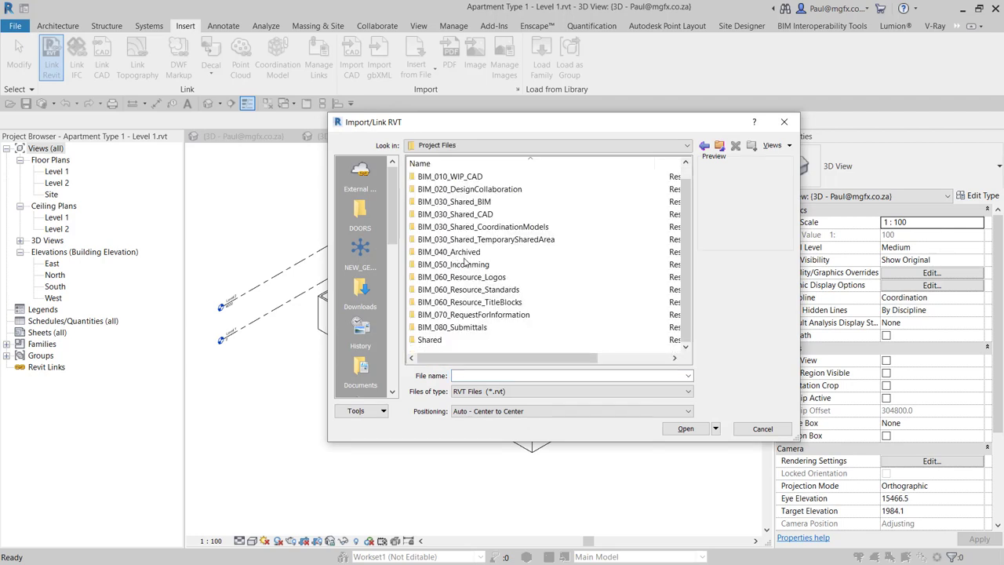
double_click(468, 191)
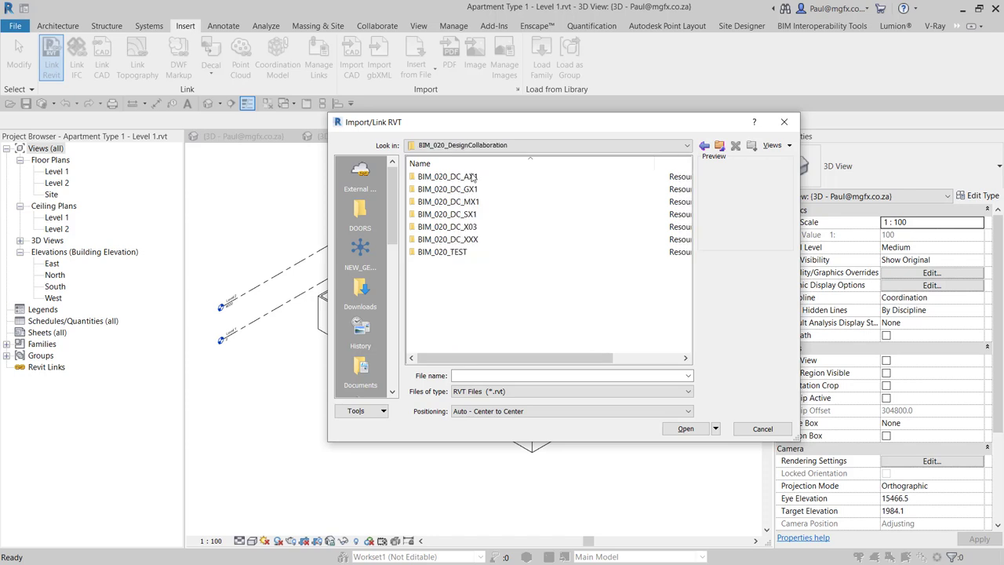
click(480, 146)
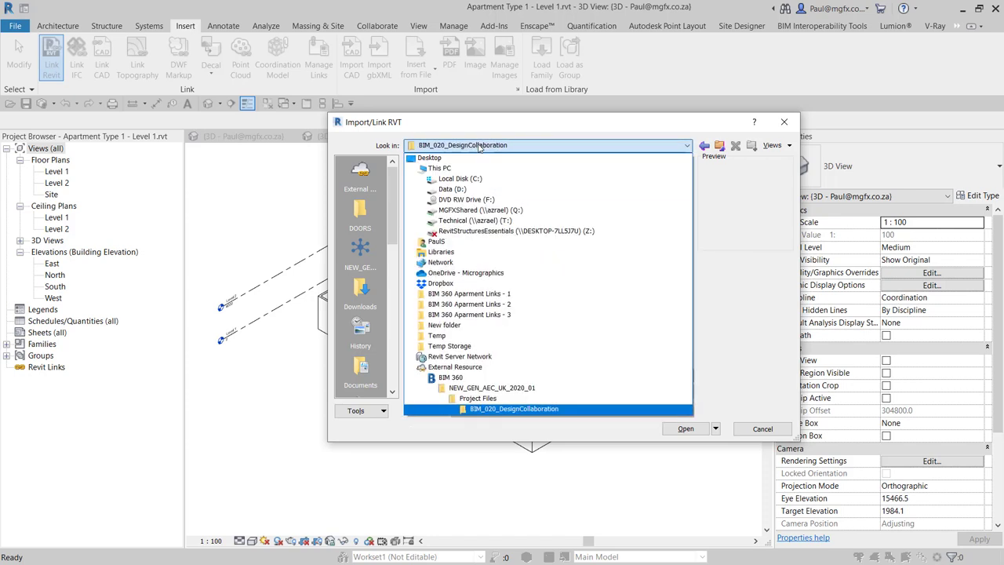
click(480, 146)
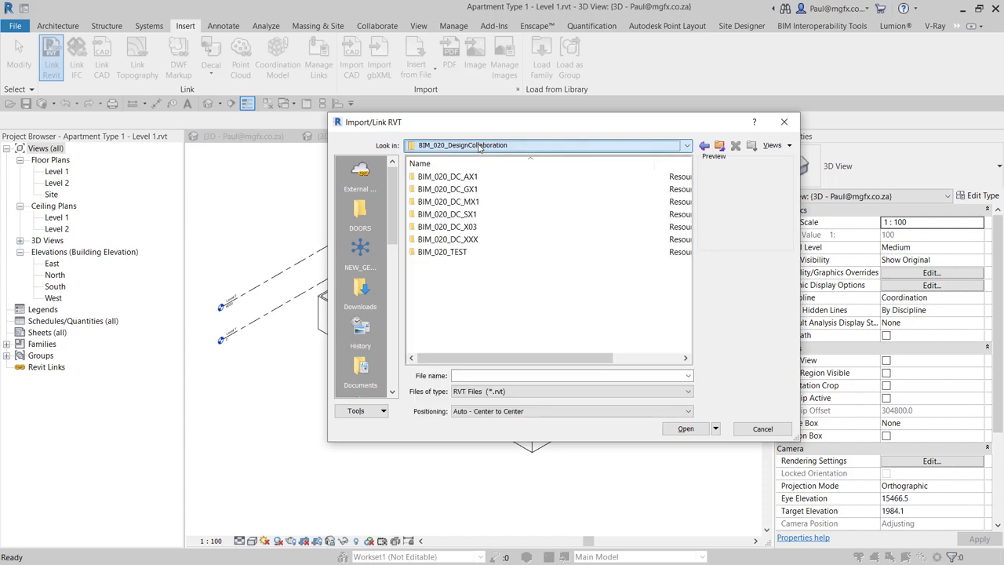
click(460, 251)
double_click(458, 248)
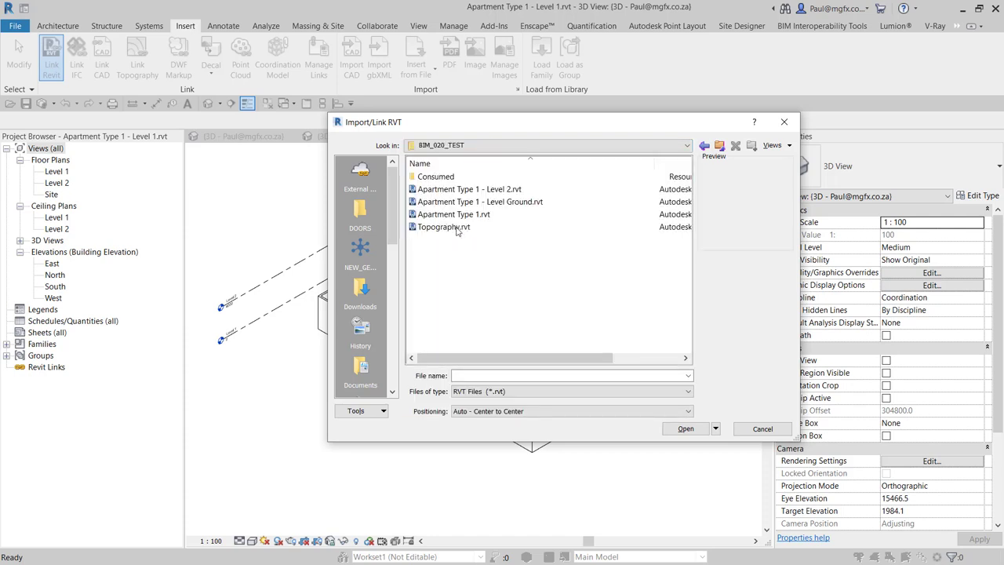
click(458, 228)
click(685, 429)
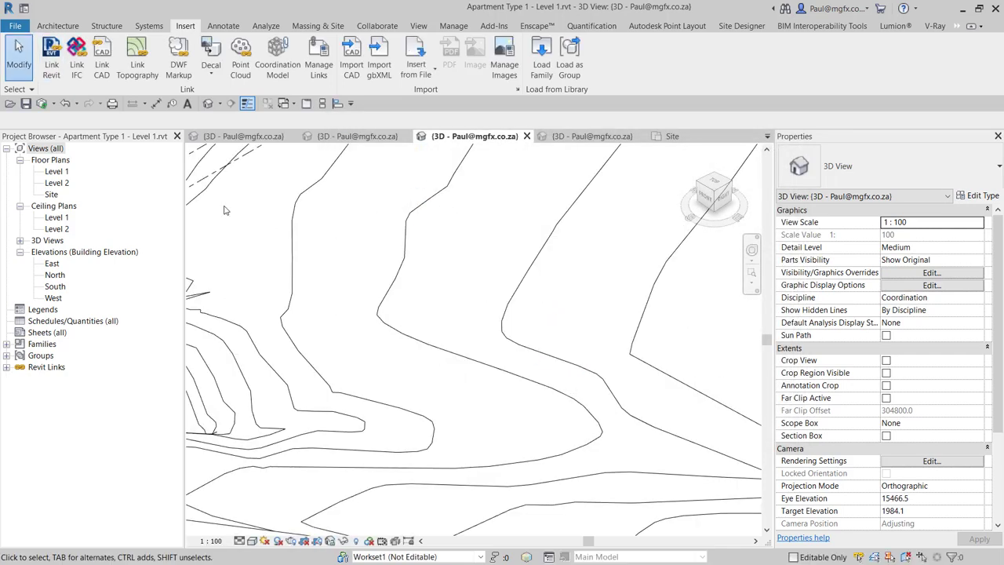
In the Site plan, move the Topography link so its building corner at grid 1 coincides with the apartment's matching wall corner.
double_click(51, 195)
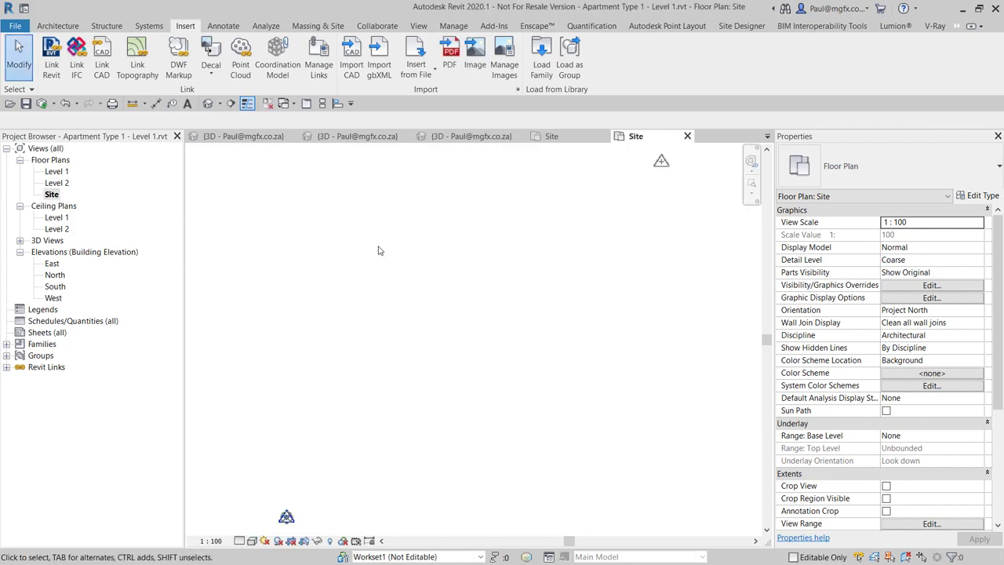
scroll(384, 259, down, 6)
scroll(383, 263, up, 5)
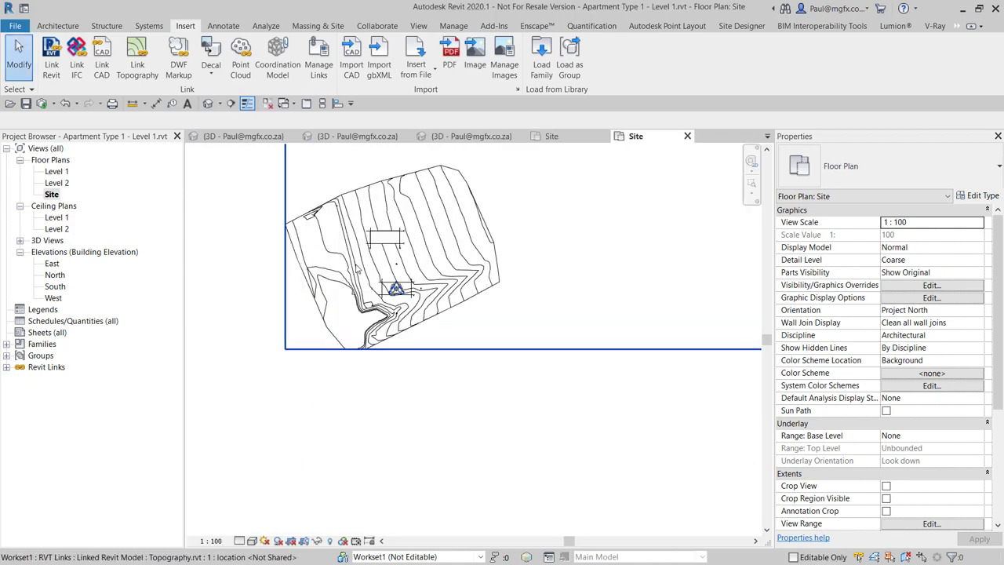
click(357, 192)
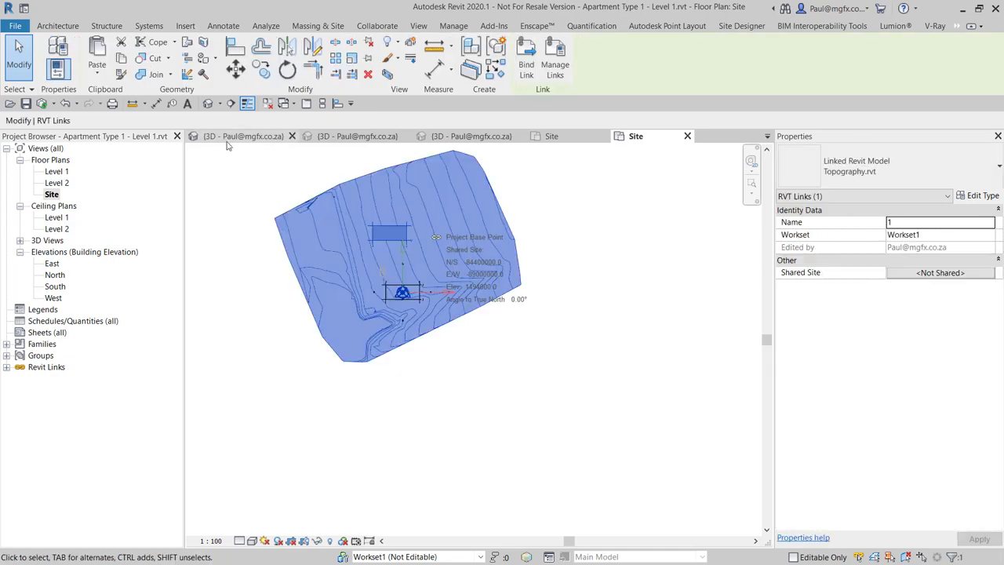
click(236, 69)
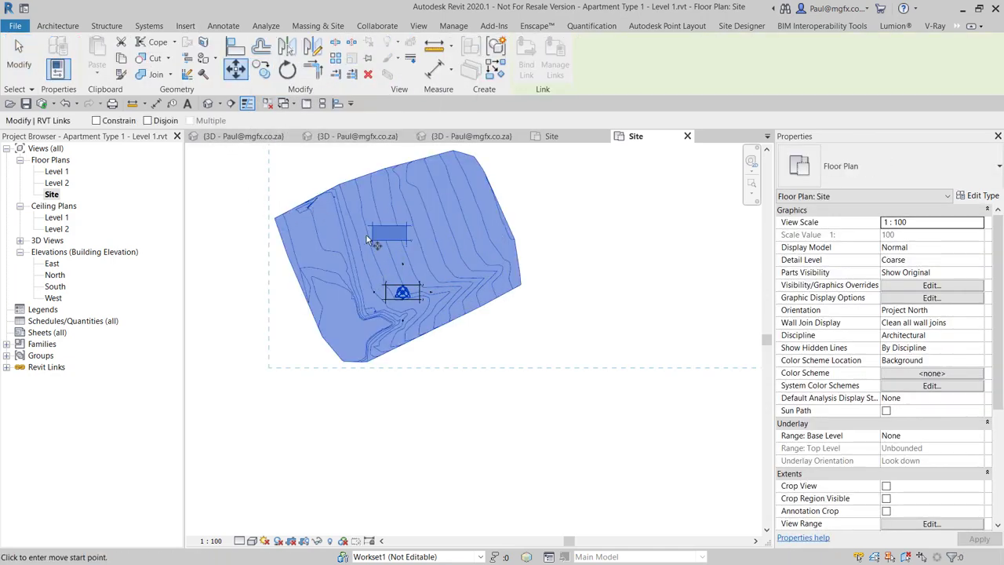
scroll(380, 263, up, 5)
scroll(364, 194, up, 4)
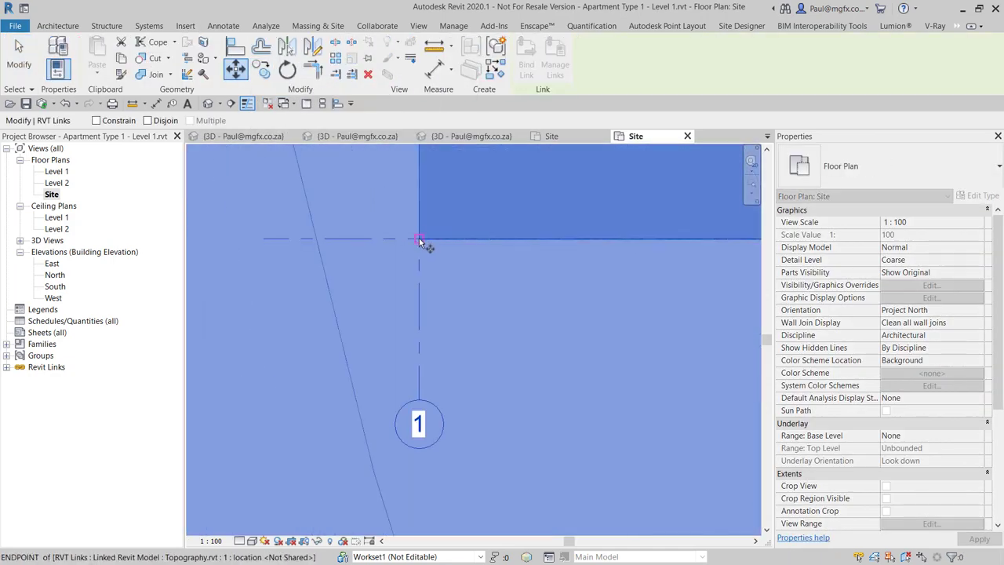
click(419, 238)
scroll(392, 289, down, 5)
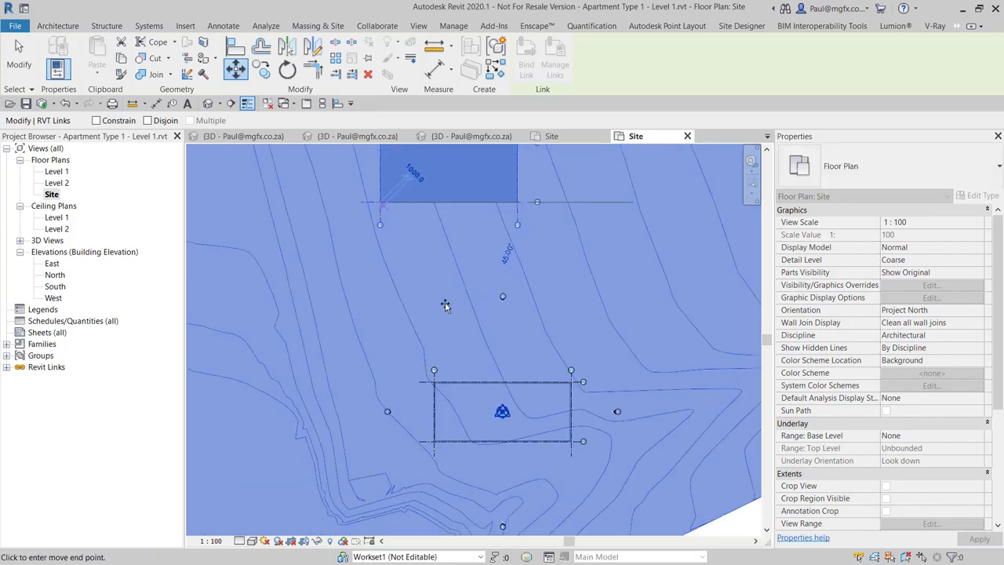
scroll(421, 362, up, 8)
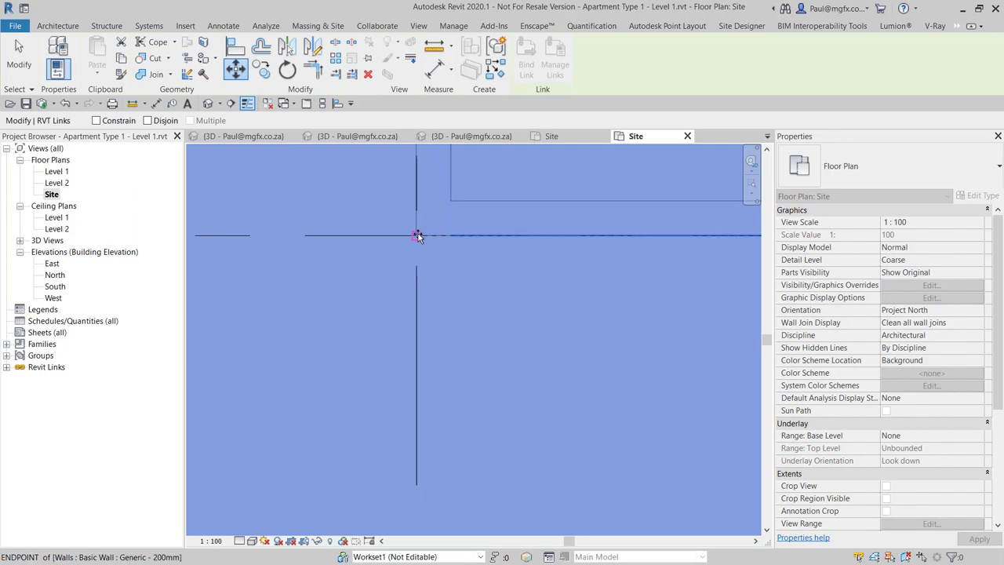
click(417, 235)
scroll(455, 368, down, 5)
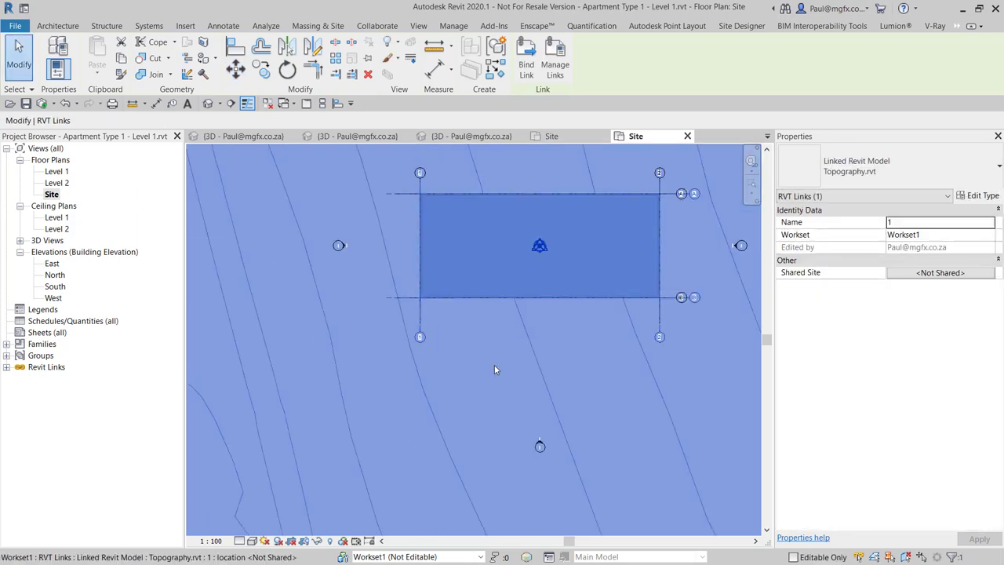
key(Escape)
In the South elevation, move the Topography link straight down until its levels sit clear below the apartment.
scroll(478, 398, up, 8)
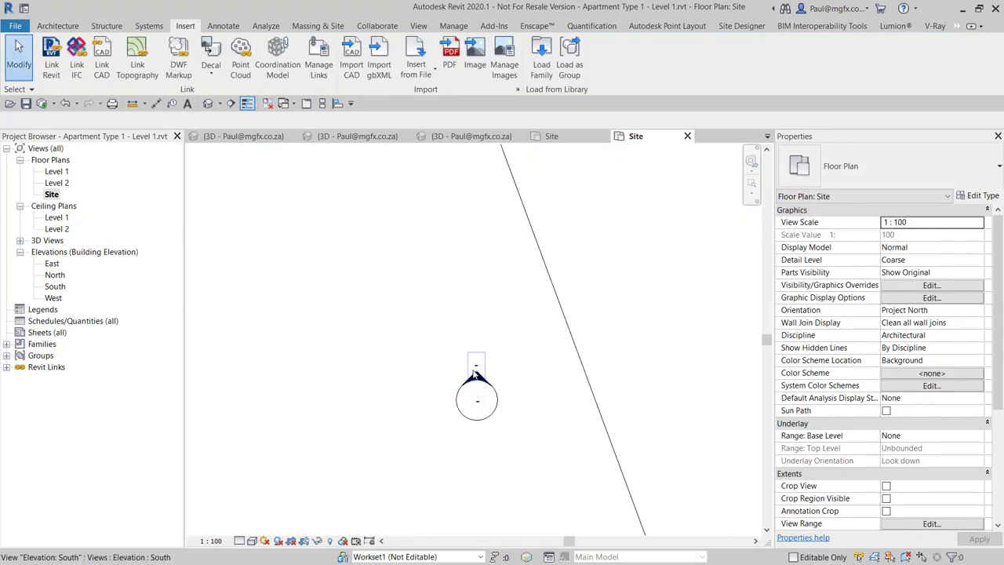
double_click(475, 377)
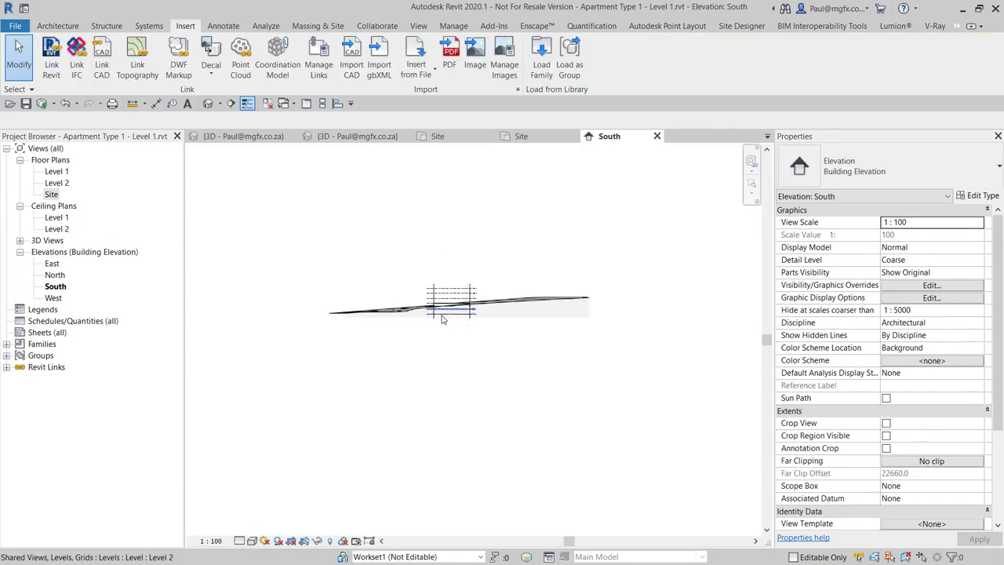
scroll(424, 279, up, 6)
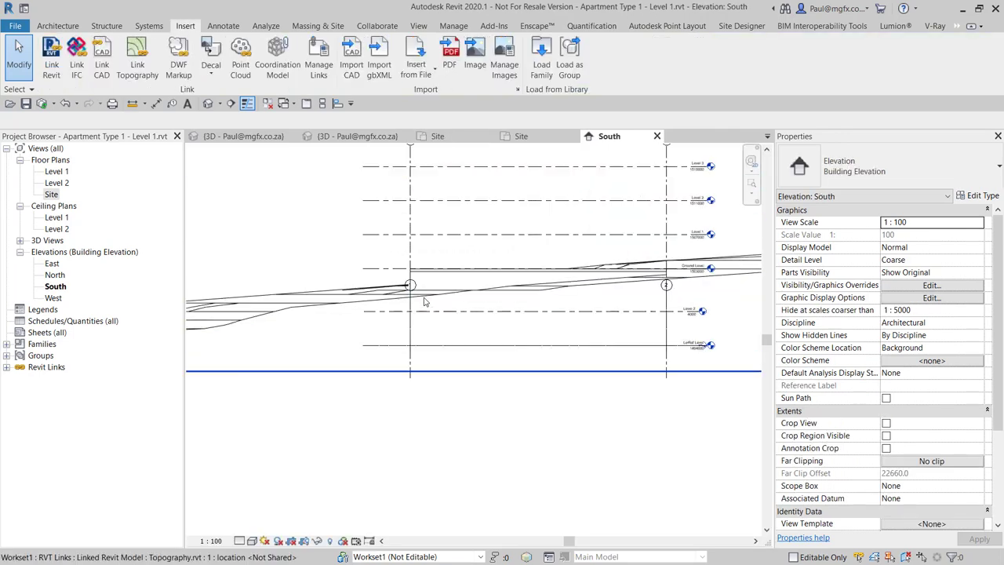
scroll(386, 239, down, 3)
click(392, 282)
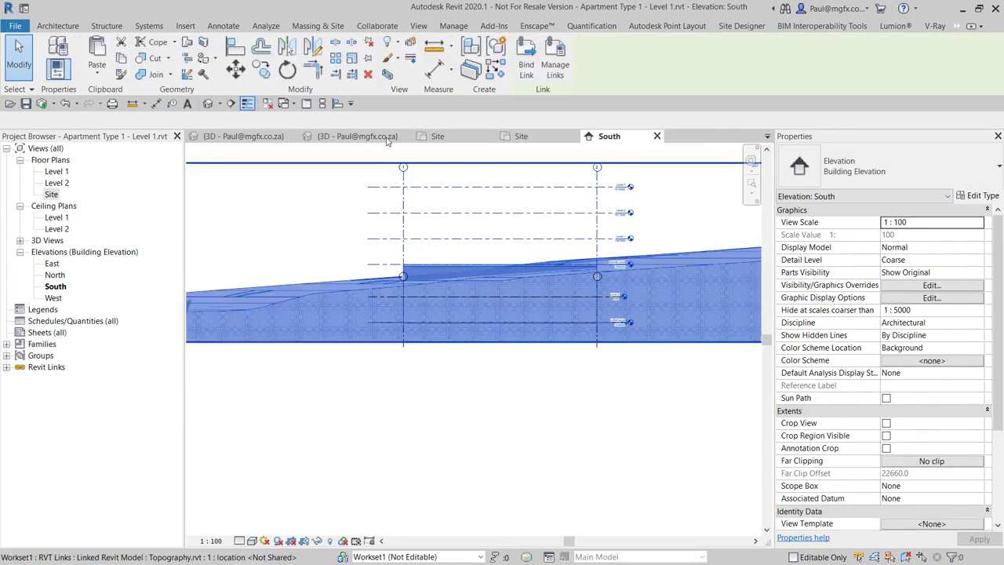
click(235, 69)
click(333, 228)
click(332, 408)
middle_drag(423, 262, 426, 374)
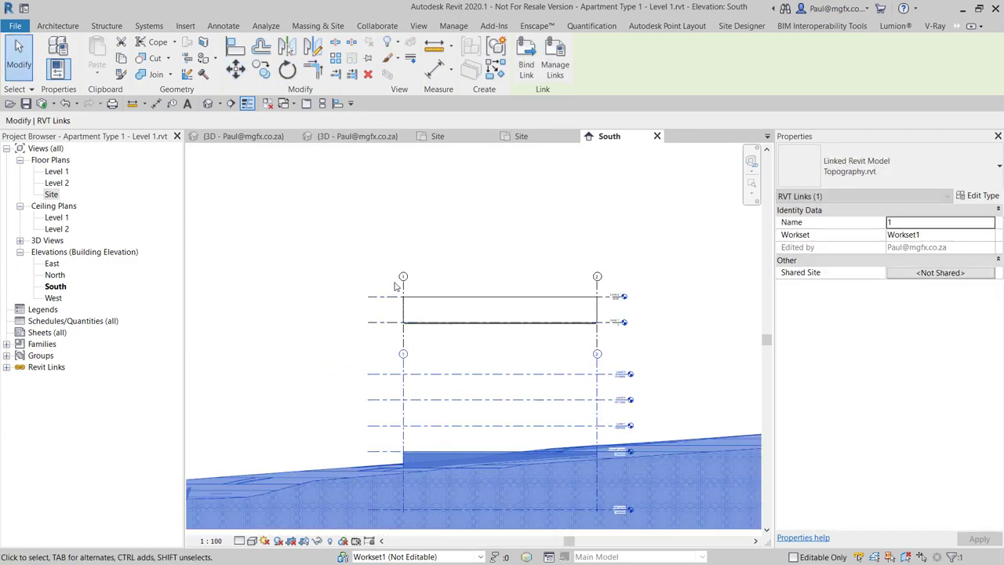
scroll(426, 377, down, 2)
key(Escape)
Move the Topography link vertically so its first level line above Ground Level aligns with the apartment's Level 1 line.
scroll(408, 353, up, 4)
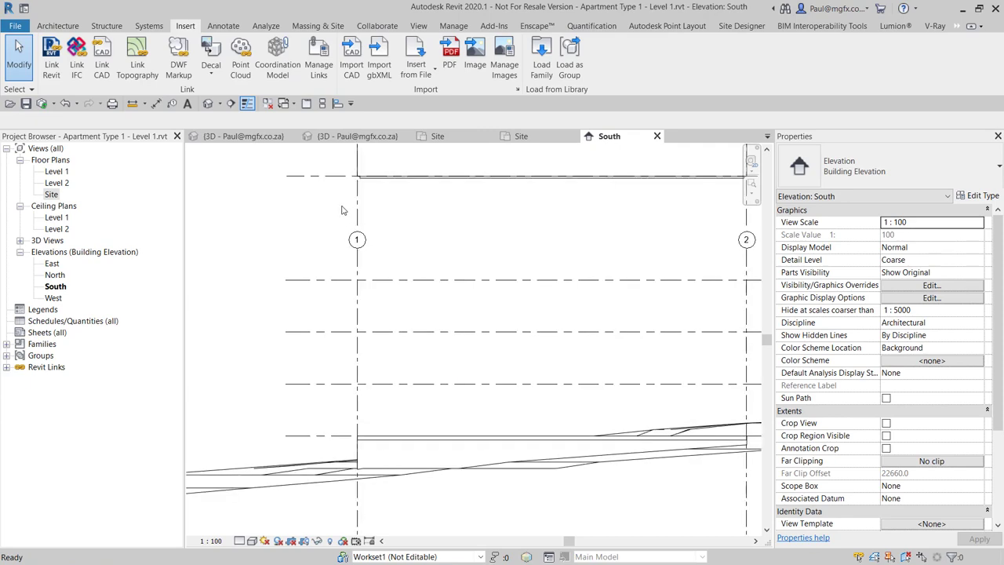
click(408, 233)
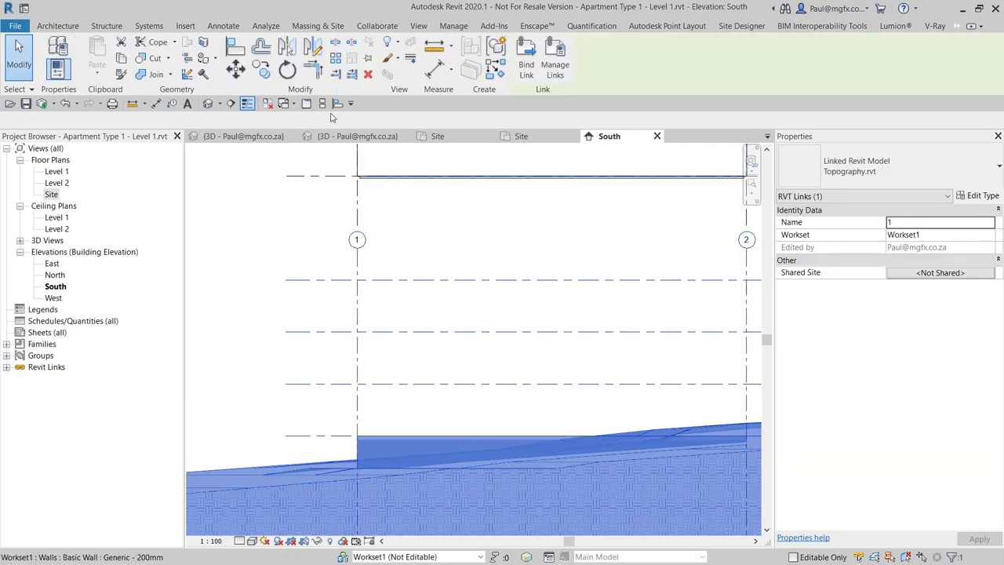
click(235, 70)
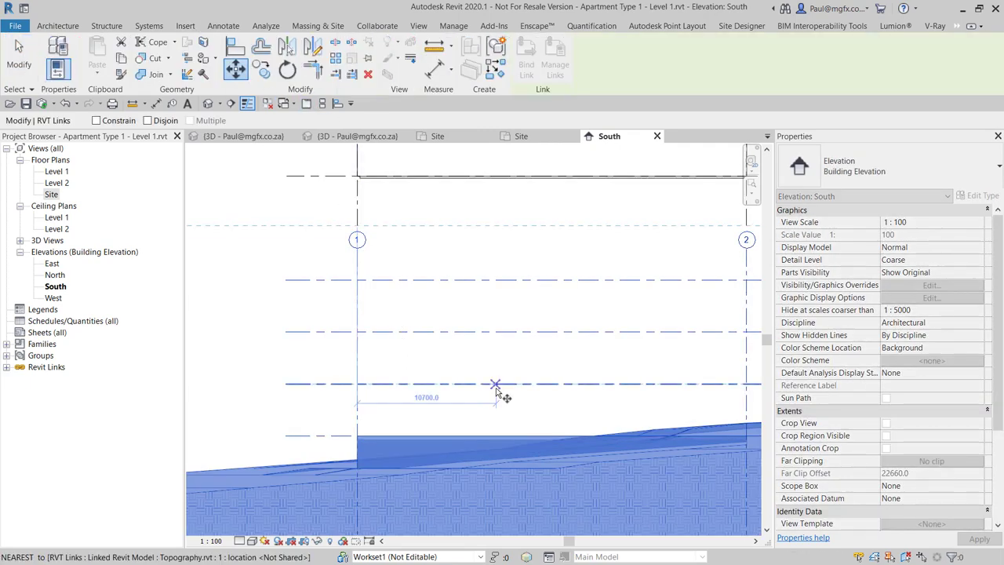
scroll(495, 396, up, 5)
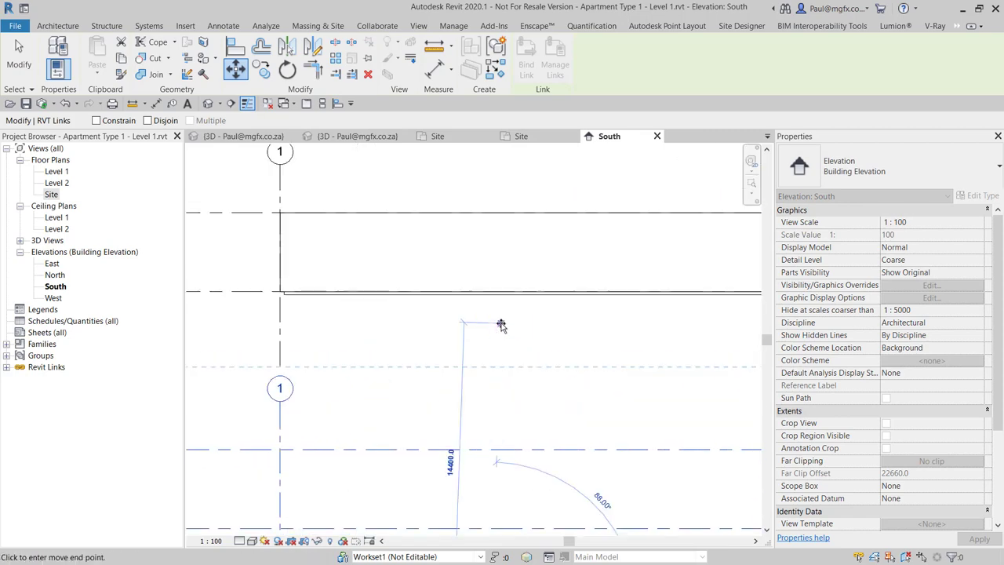
click(493, 287)
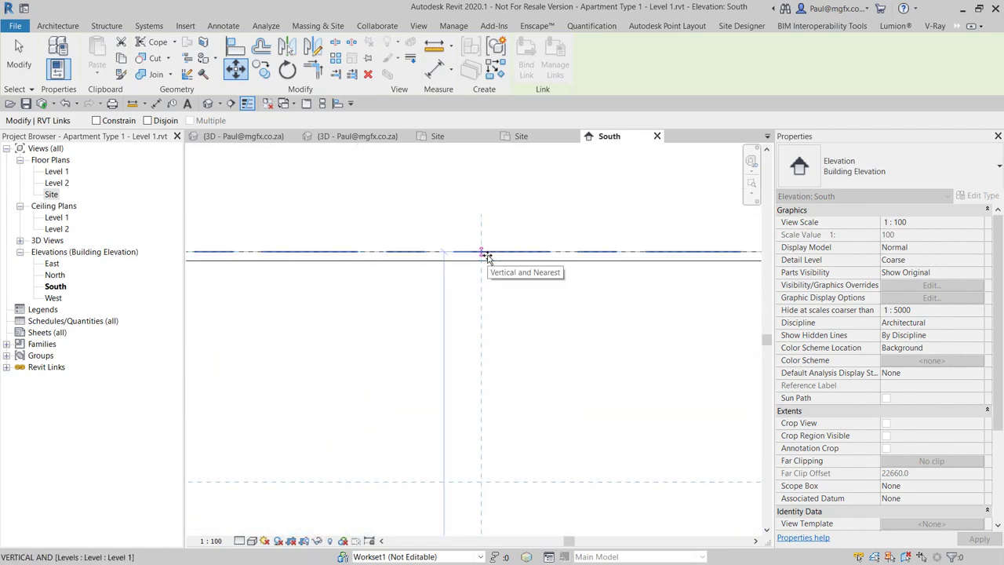
click(484, 255)
scroll(486, 342, down, 5)
key(Escape)
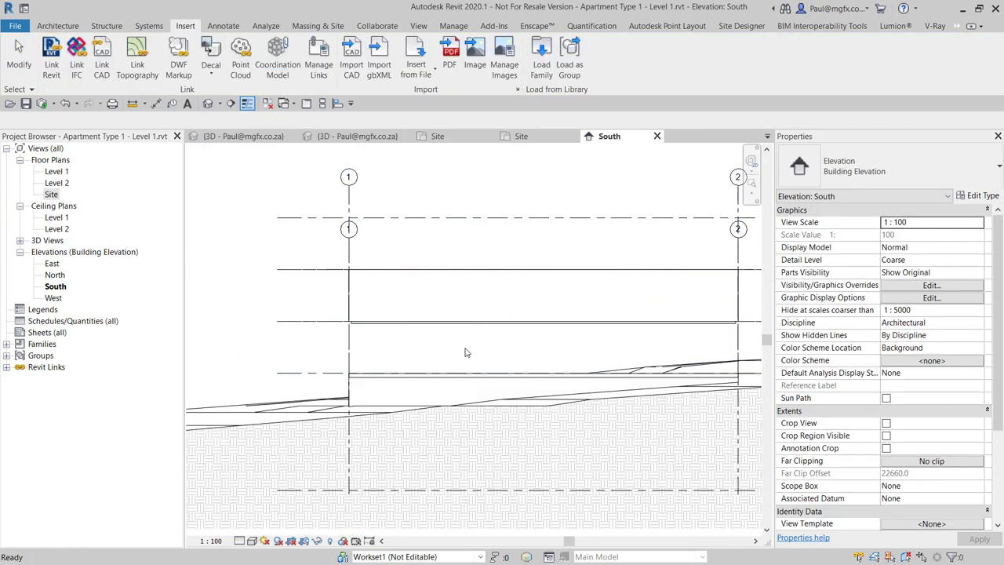
scroll(614, 329, up, 4)
scroll(662, 296, down, 3)
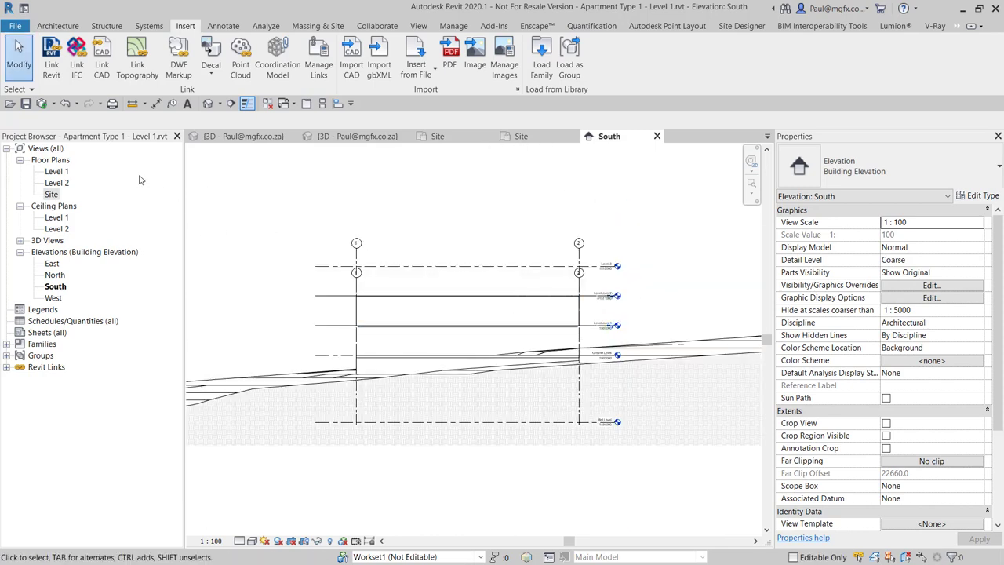
Open the Level 1 model's default 3D view and synchronize the model with central, relinquishing borrowed elements.
click(208, 102)
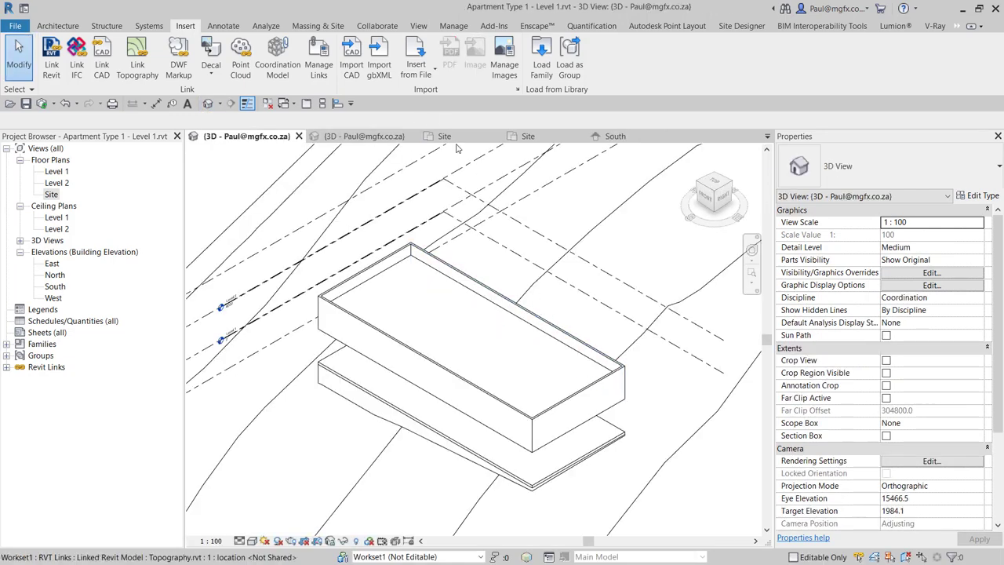
click(43, 104)
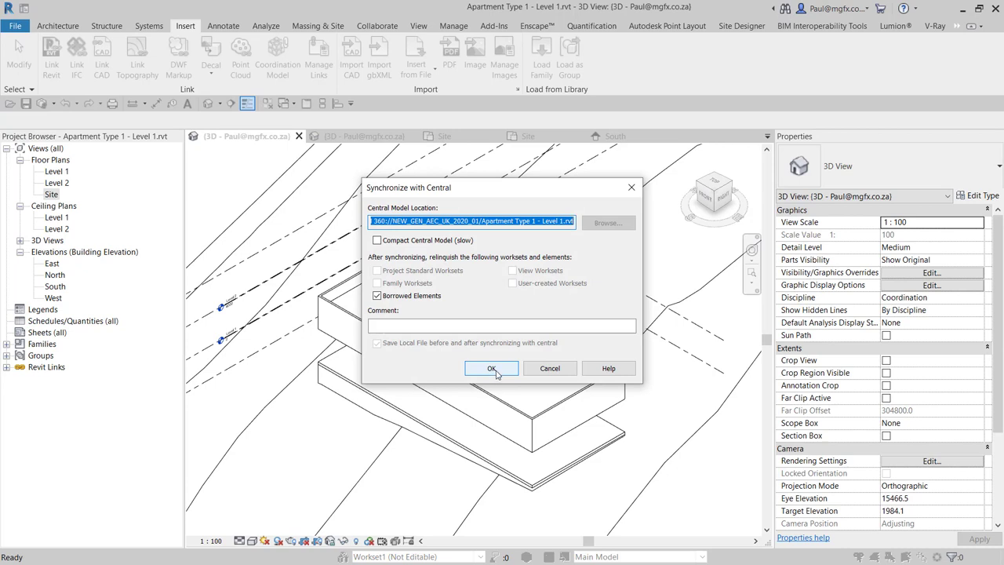
click(495, 371)
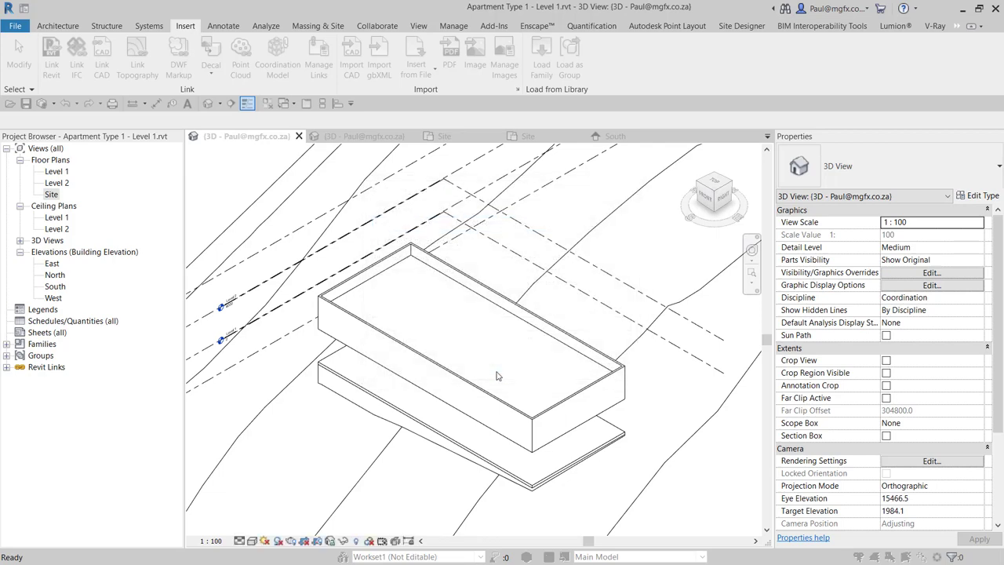